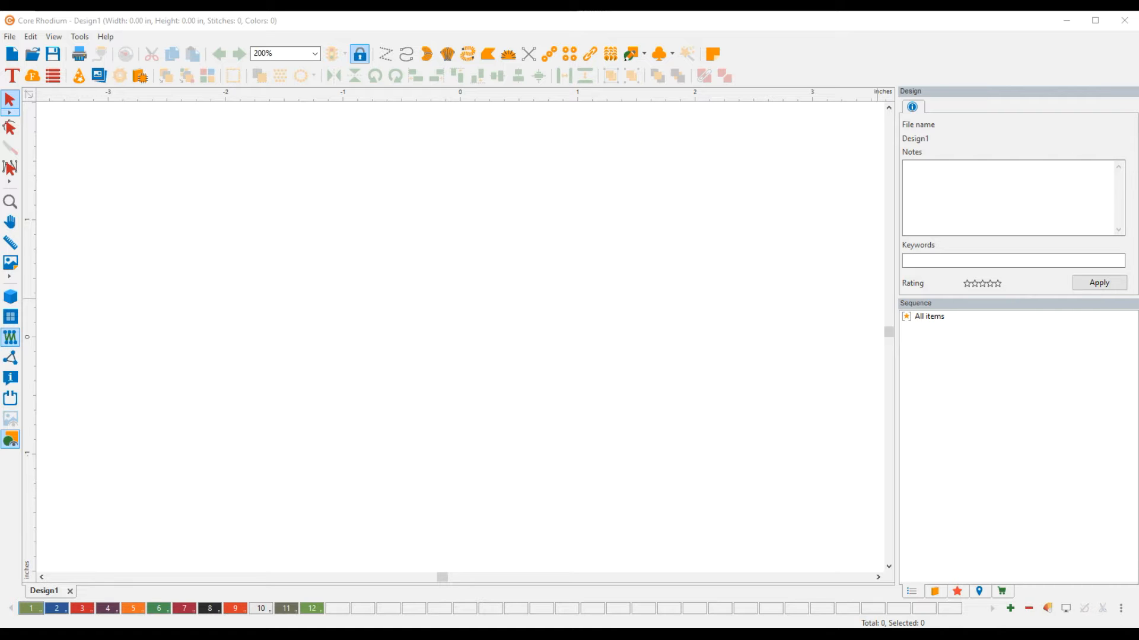
- Add a text object in the Ballentine Script Mod font and make it read "abcdefghijkea"
left_click(11, 75)
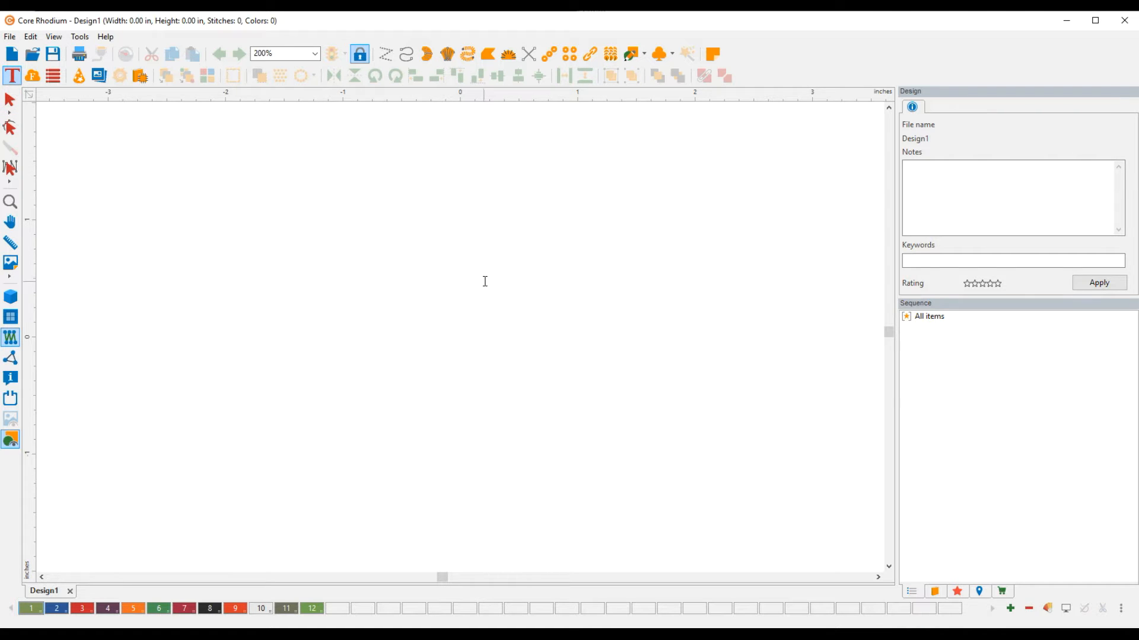
left_click(421, 297)
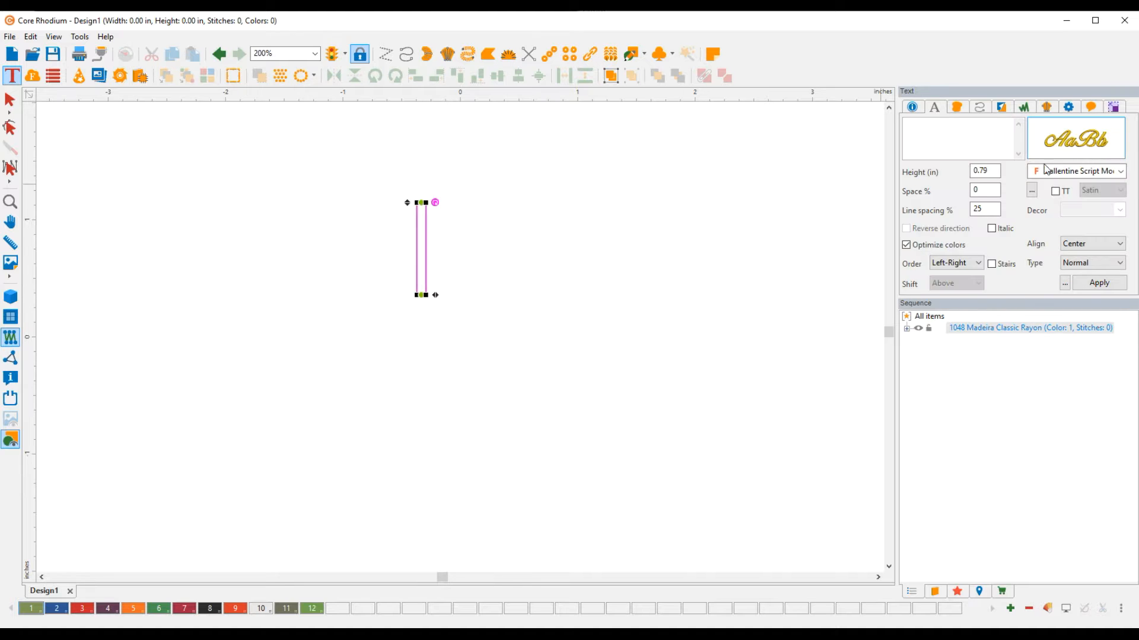
left_click(957, 140)
type("abcdefghijk")
left_click(1093, 285)
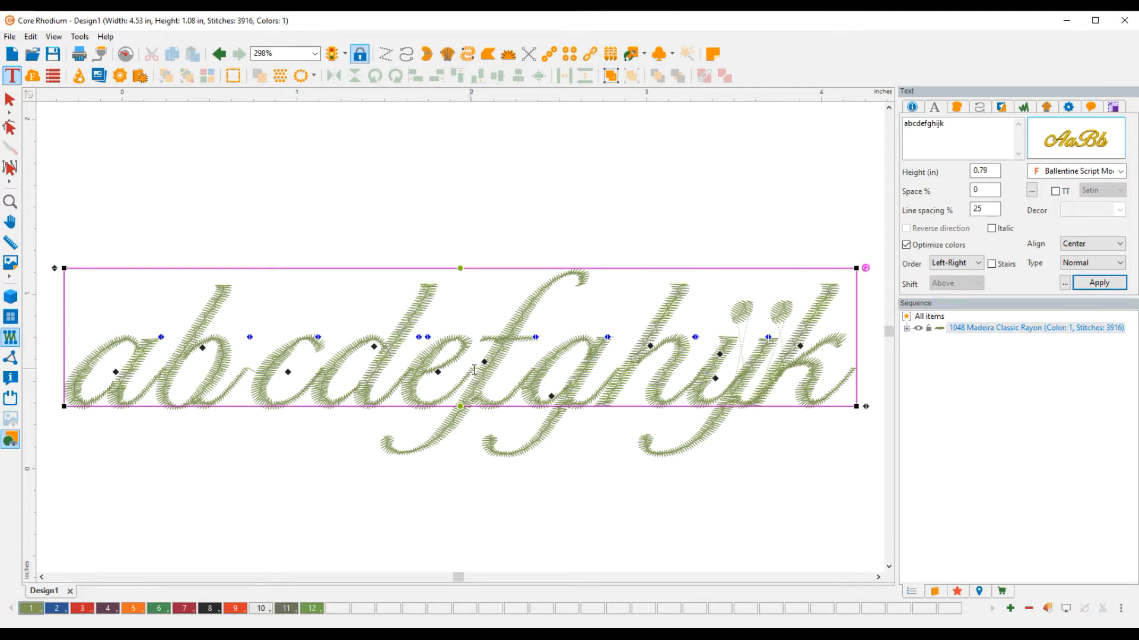
left_click(962, 119)
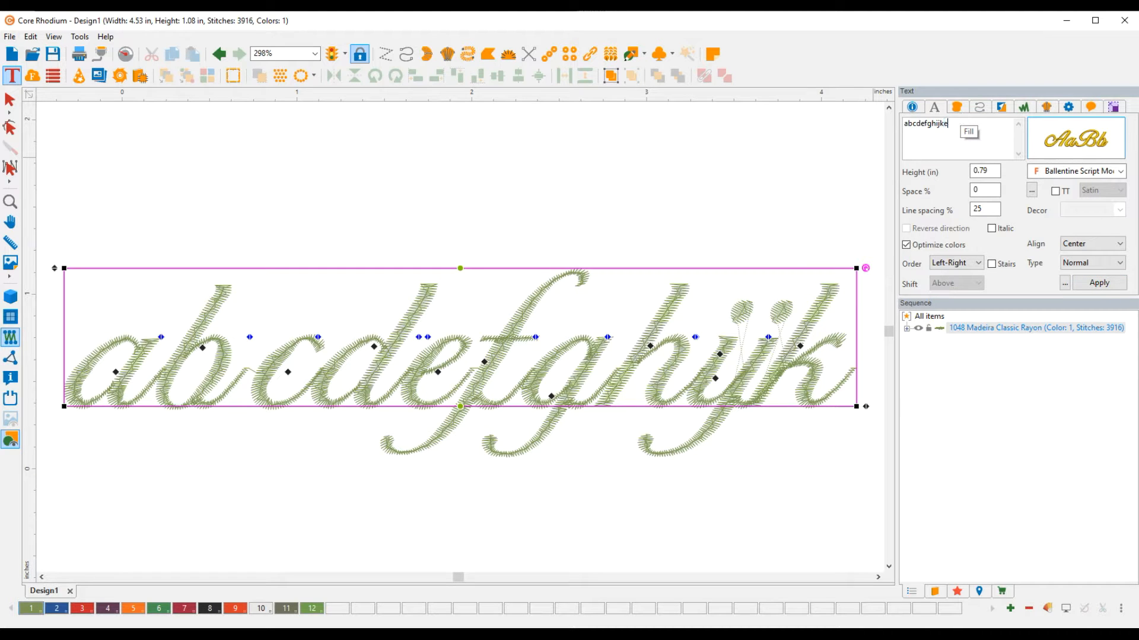
left_click(1098, 283)
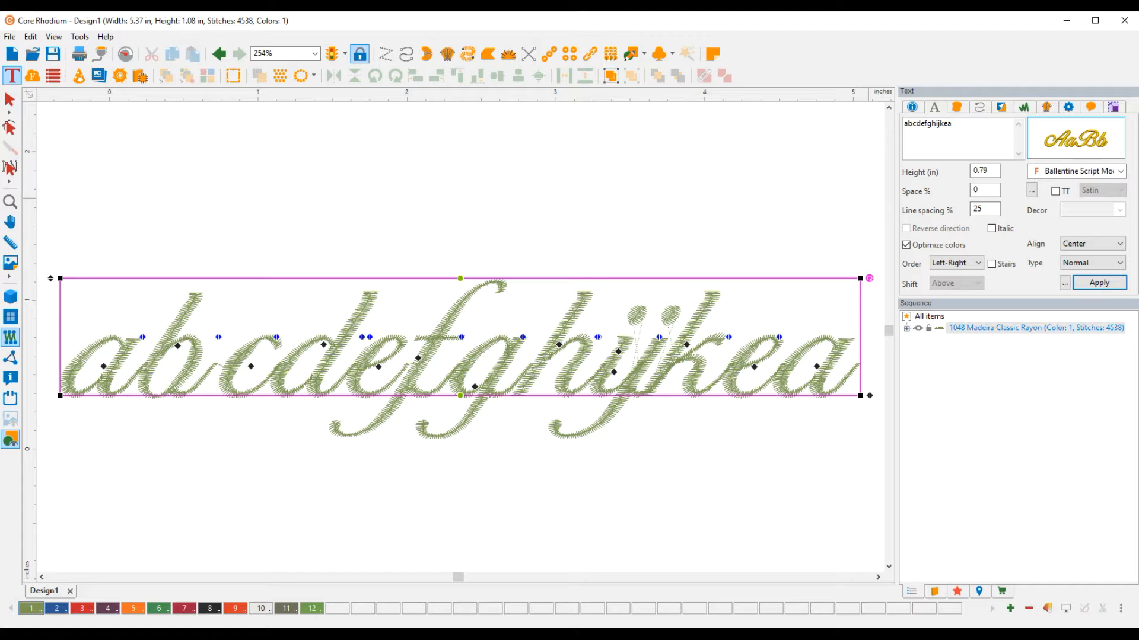
- Open the Ballentine Script Mod font in the Font Editor, finding it in the catalog with "bal"
left_click(82, 37)
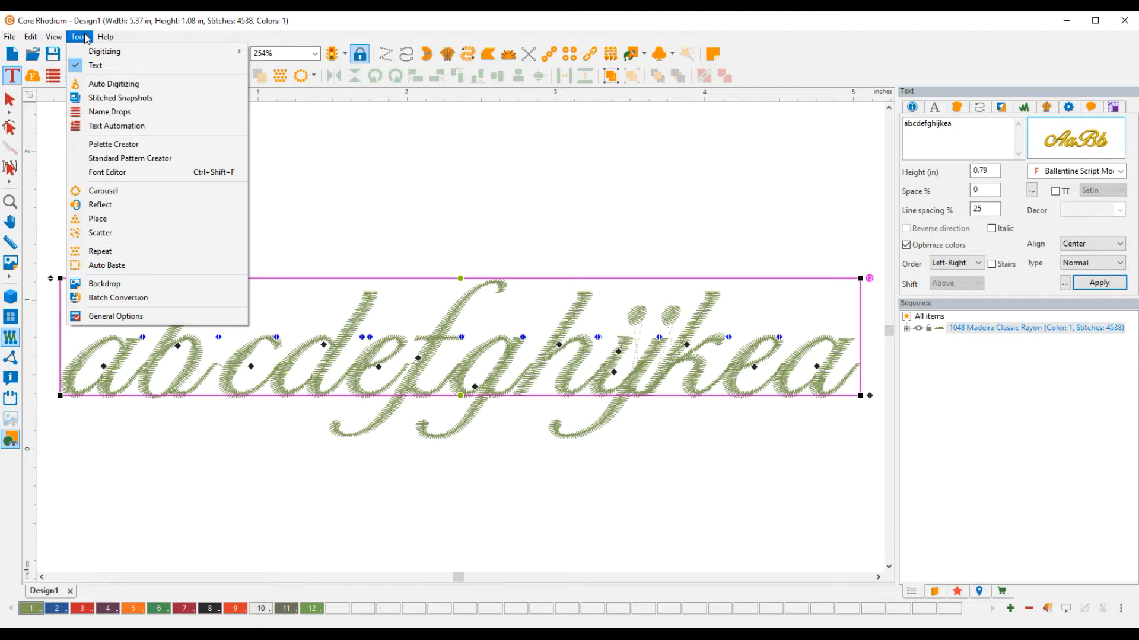
left_click(108, 172)
left_click(229, 183)
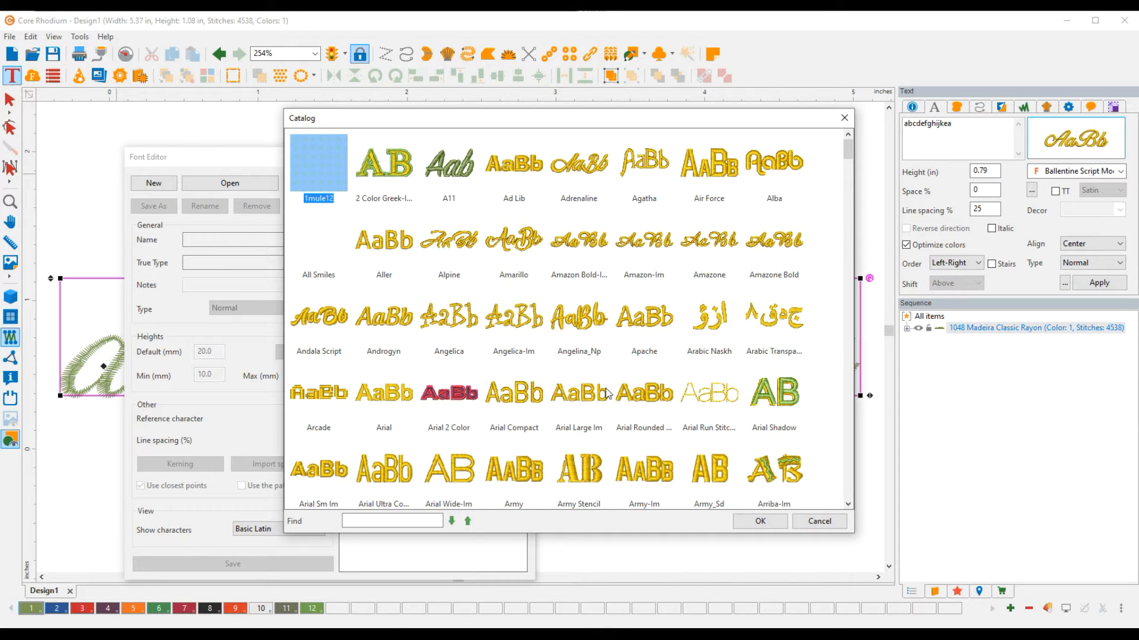
scroll(609, 395, "down", 2)
scroll(551, 399, "down", 1)
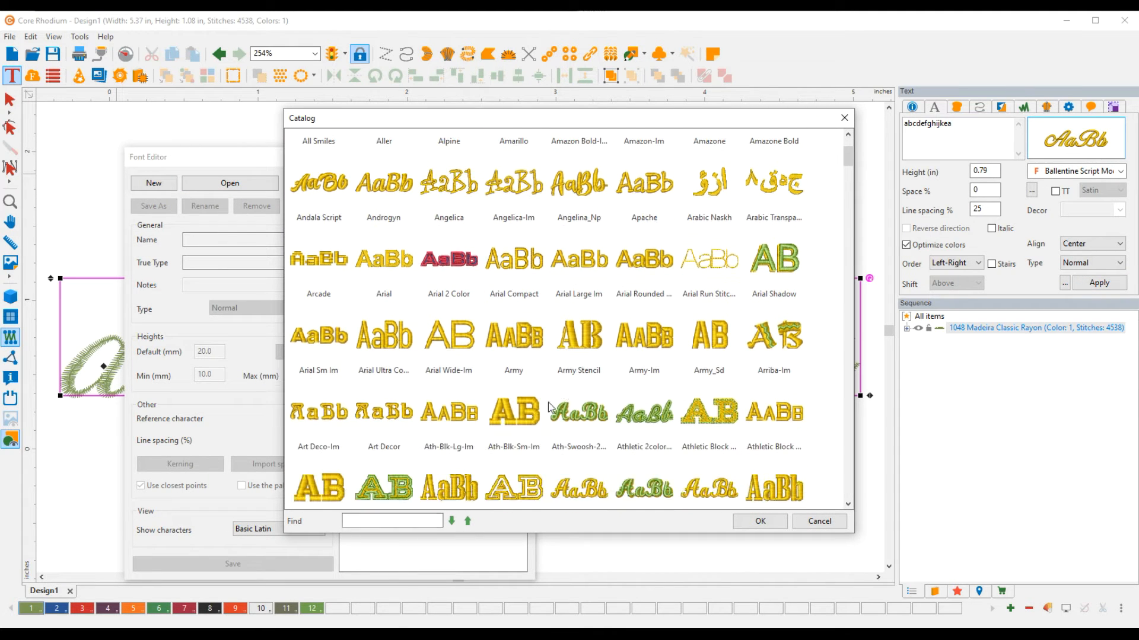
left_click(439, 415)
left_click(389, 521)
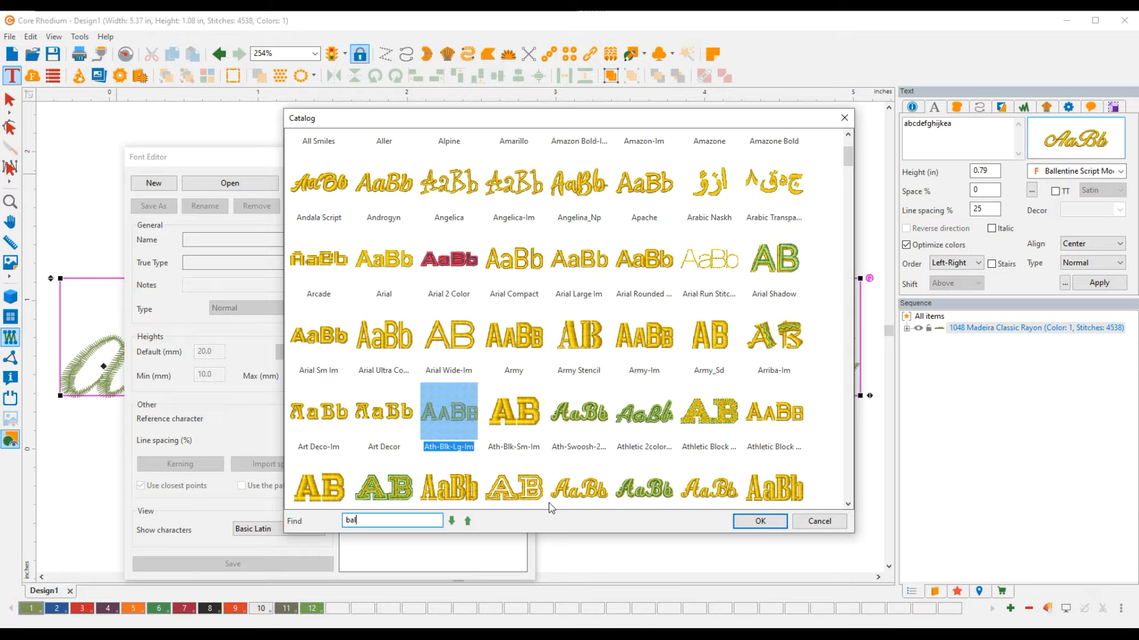
left_click(451, 521)
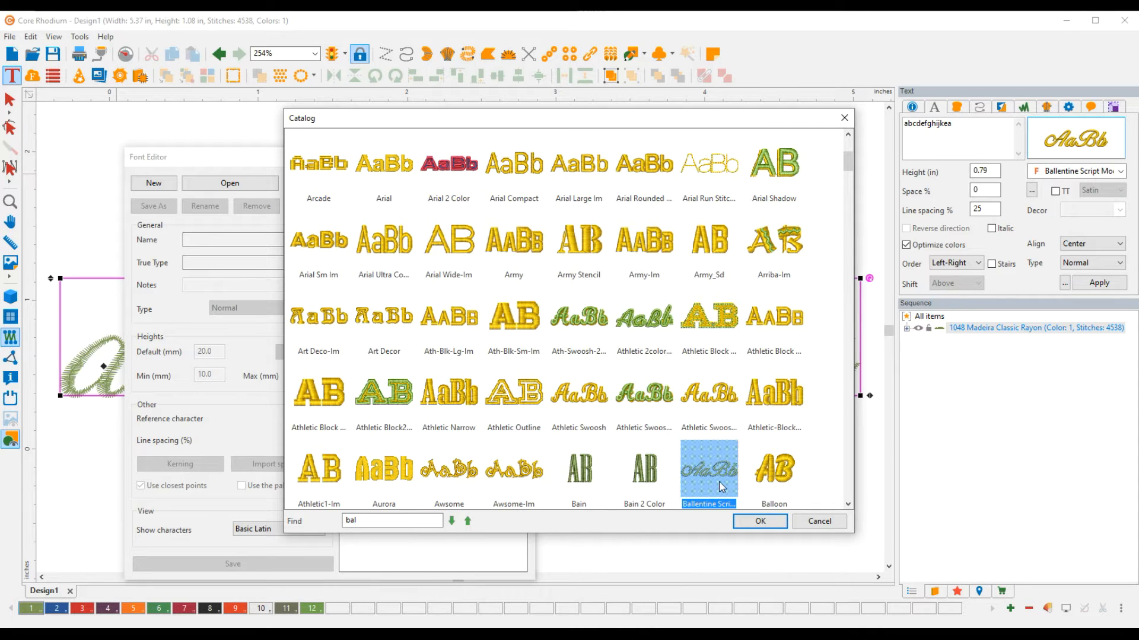
left_click(771, 525)
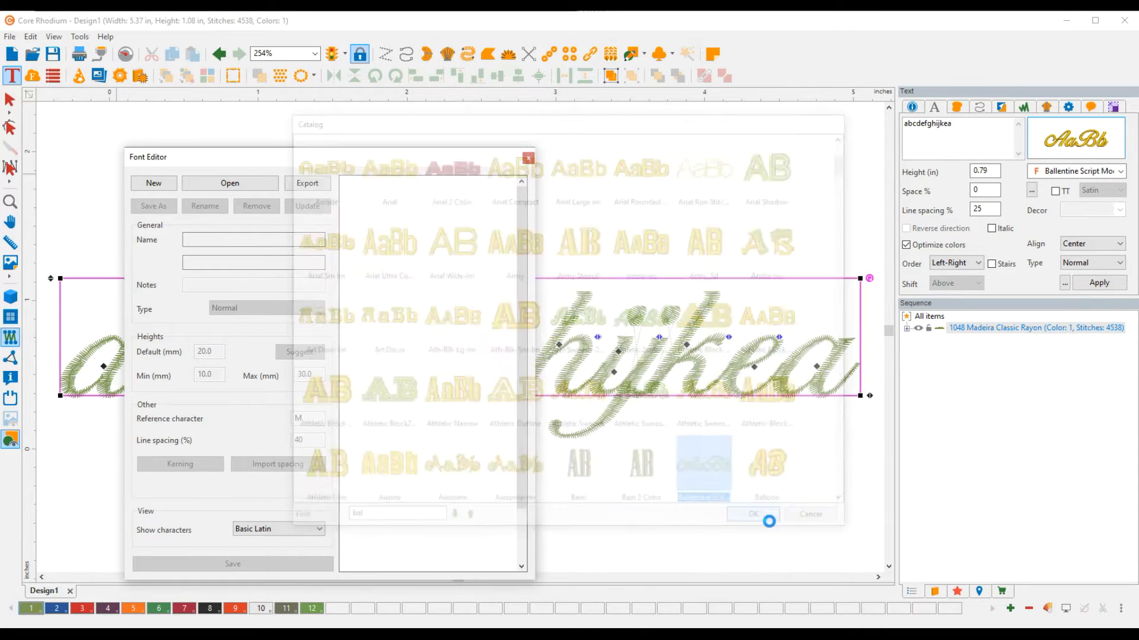
- Open the lowercase b (0062) of the Ballentine Script Mod font for editing
left_click_drag(442, 157, 770, 19)
scroll(799, 248, "down", 5)
scroll(799, 247, "down", 2)
mouse_move(850, 155)
left_mouse_down()
mouse_move(864, 442)
mouse_move(850, 175)
left_mouse_up()
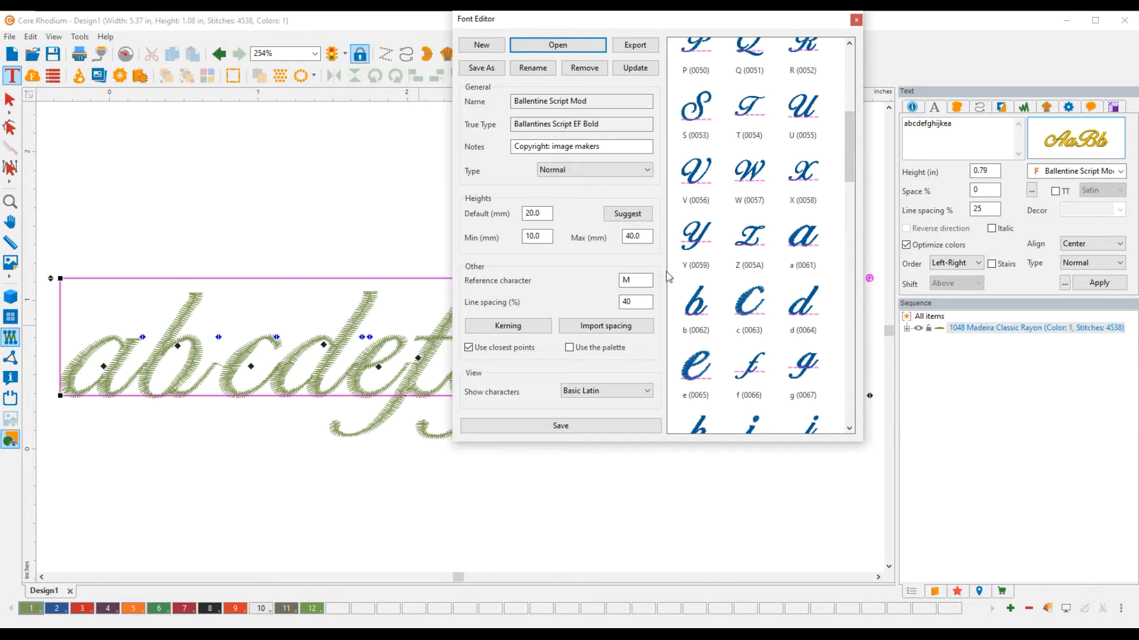
double_click(697, 306)
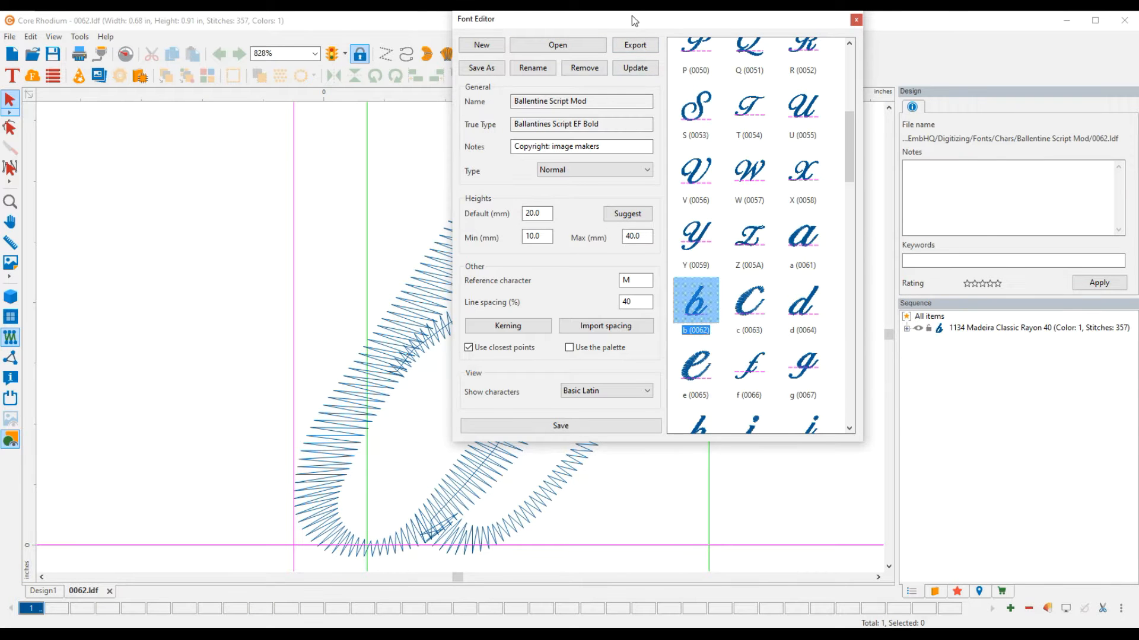
- Move the b's right spacing guide inward so it crosses the end of its exit stroke, and save the font
left_click_drag(644, 21, 1021, 35)
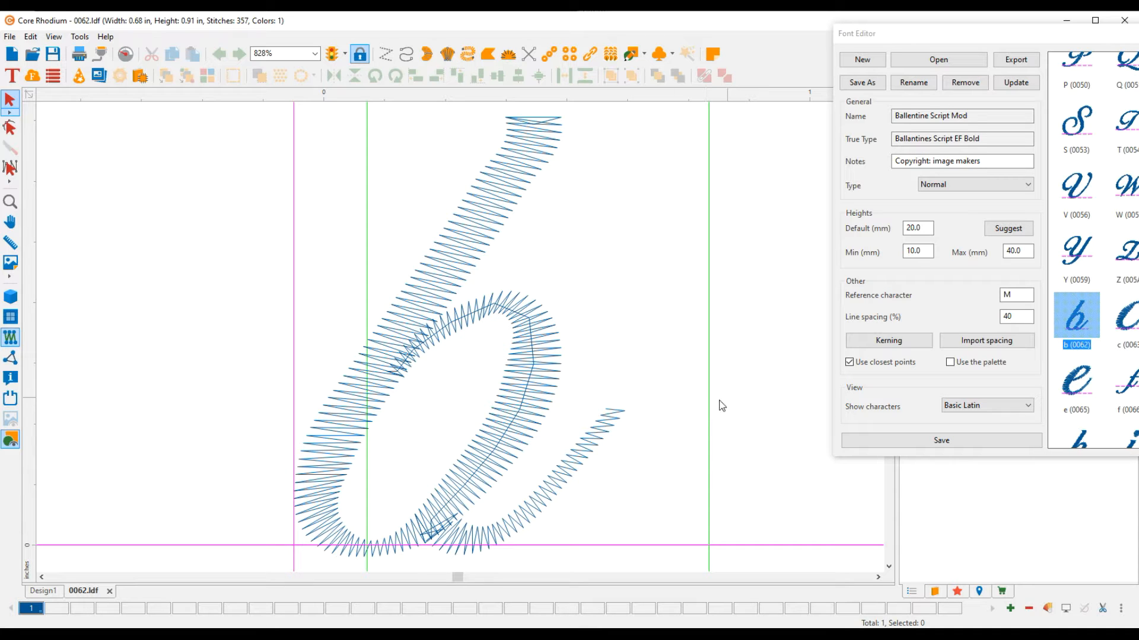
left_click_drag(709, 408, 607, 386)
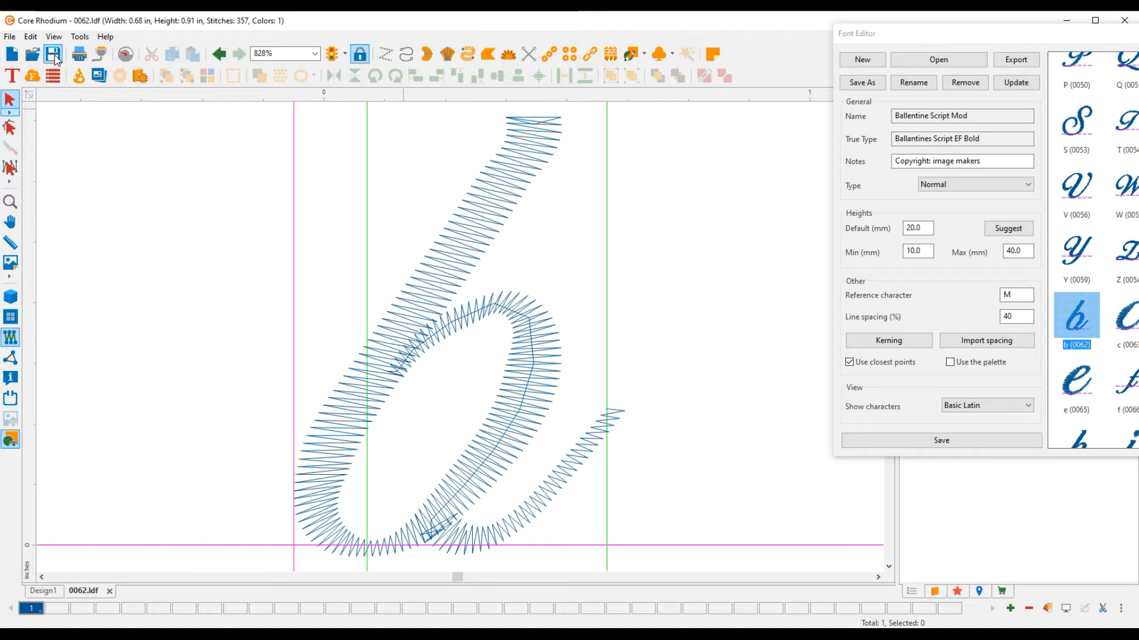
left_click(925, 445)
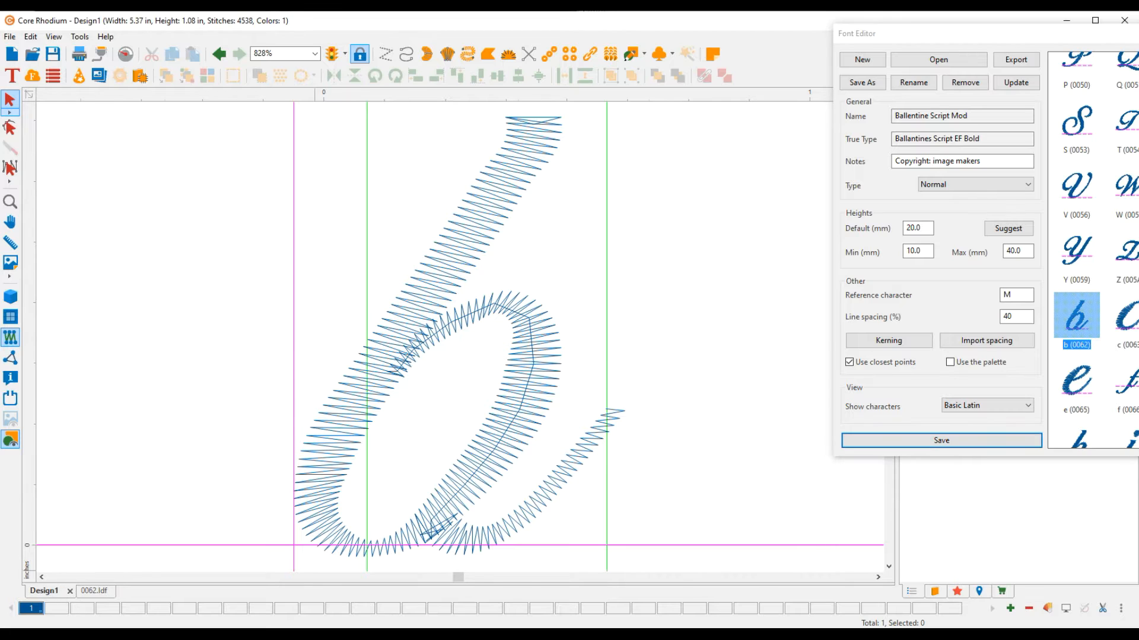
- Reapply the text in Design1 with the updated font and inspect the join between b and c
left_click_drag(989, 39, 1138, 50)
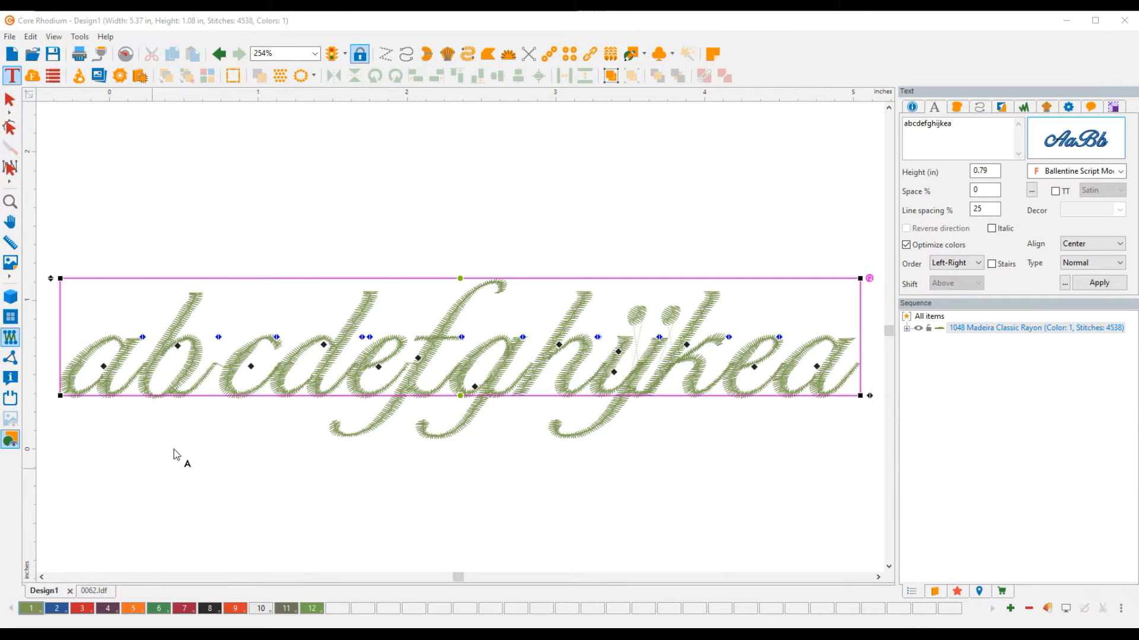
left_click(1097, 285)
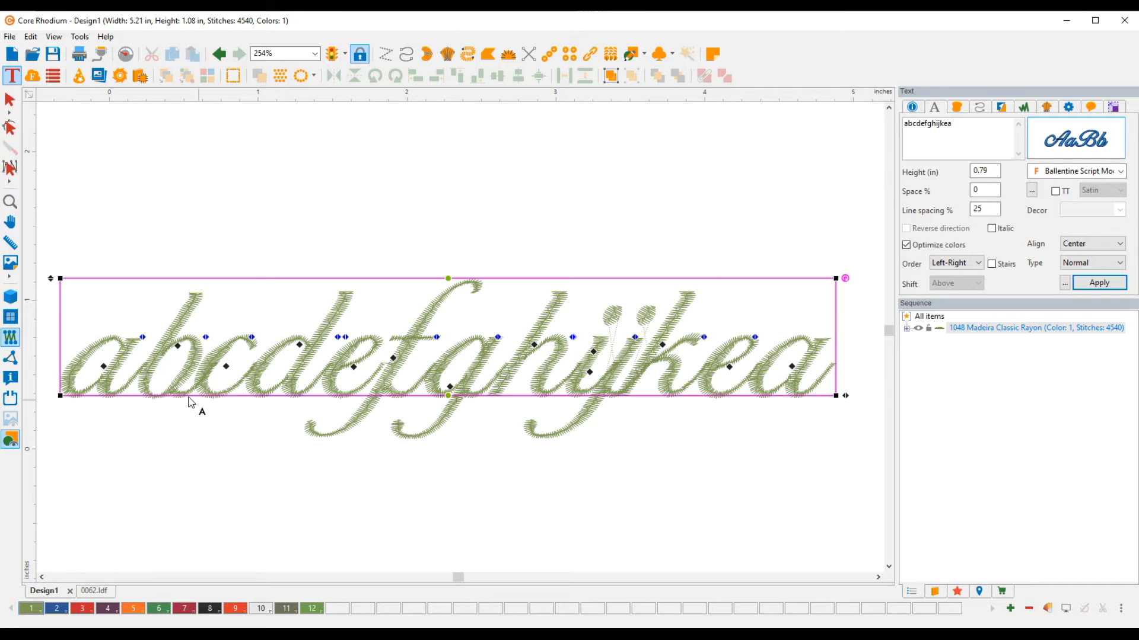
scroll(196, 401, "up", 3)
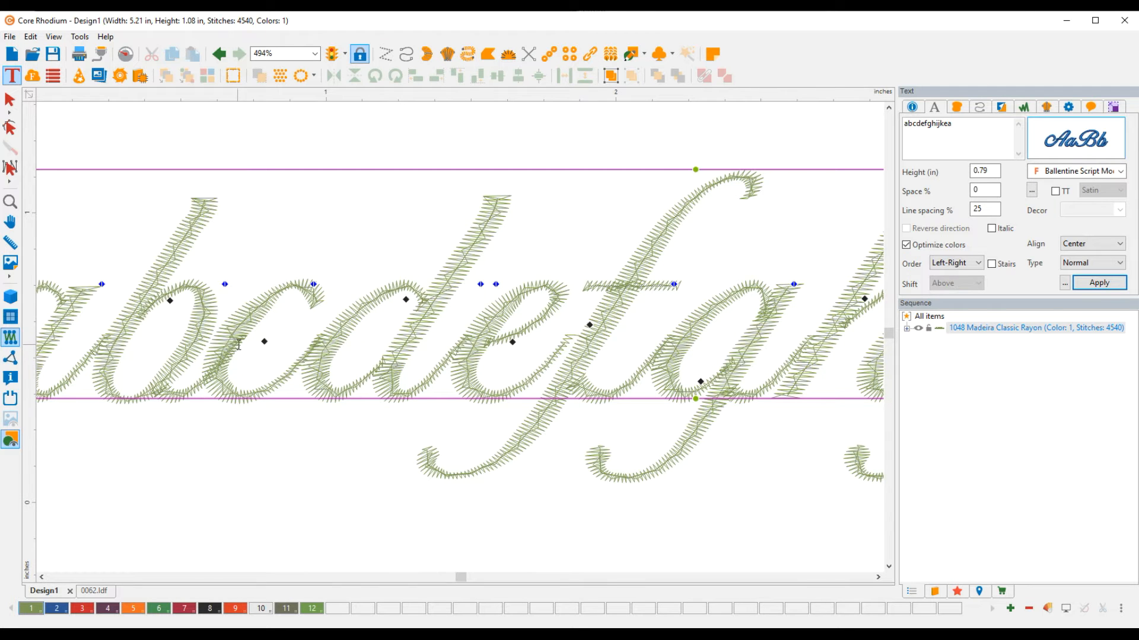
- Move the b's right spacing guide slightly outward to the tip of its exit stroke and reapply the text in Design1
left_click(95, 591)
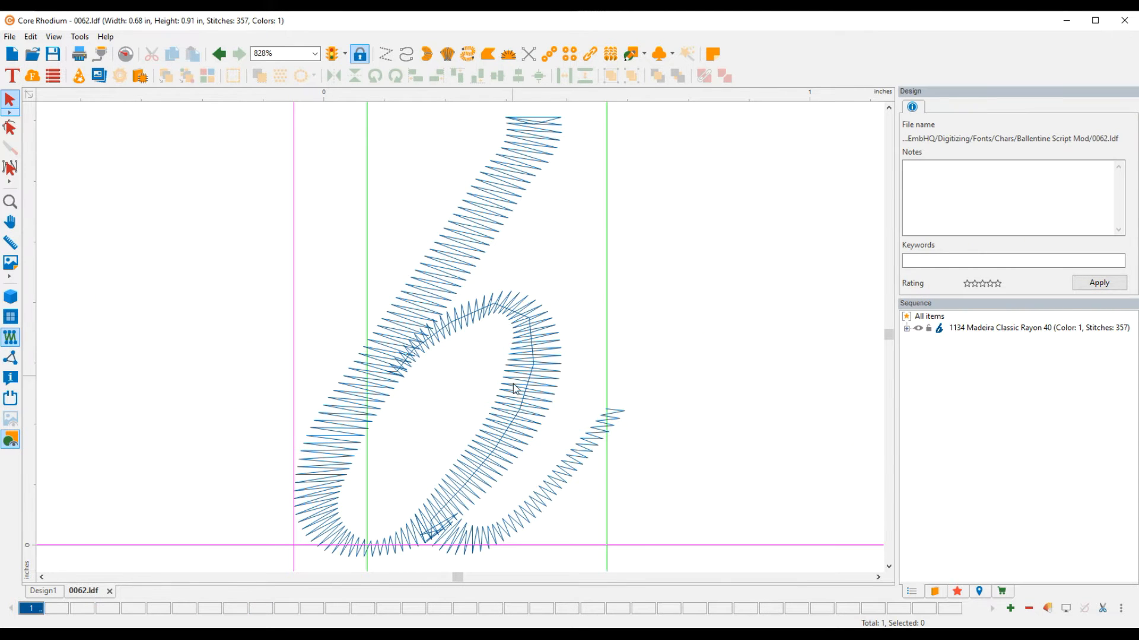
left_click_drag(606, 460, 628, 460)
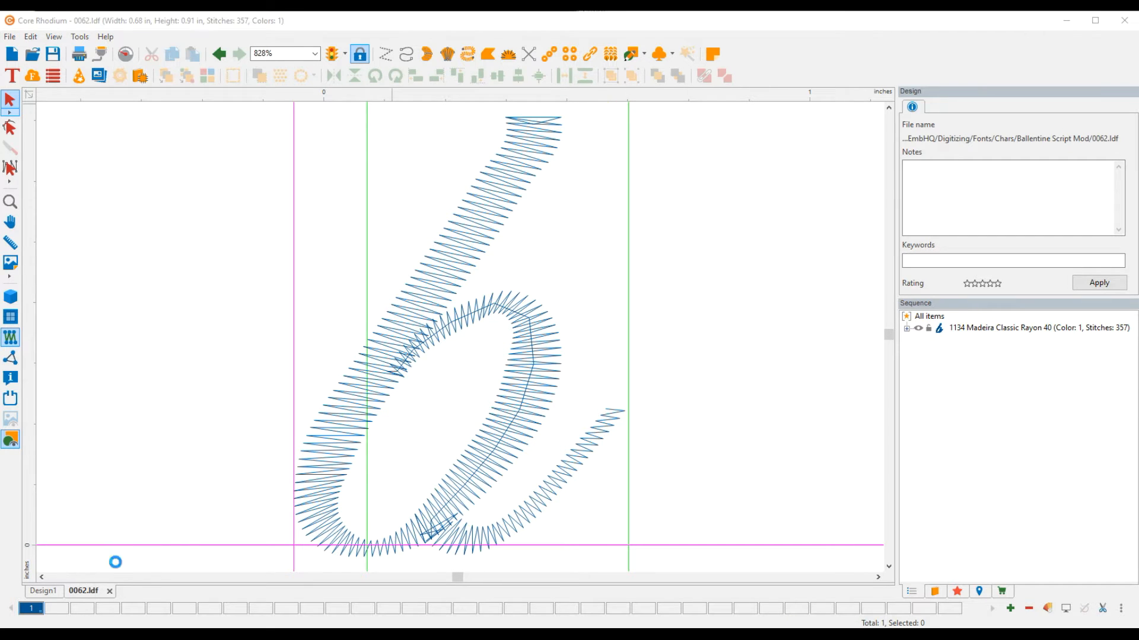
left_click(51, 591)
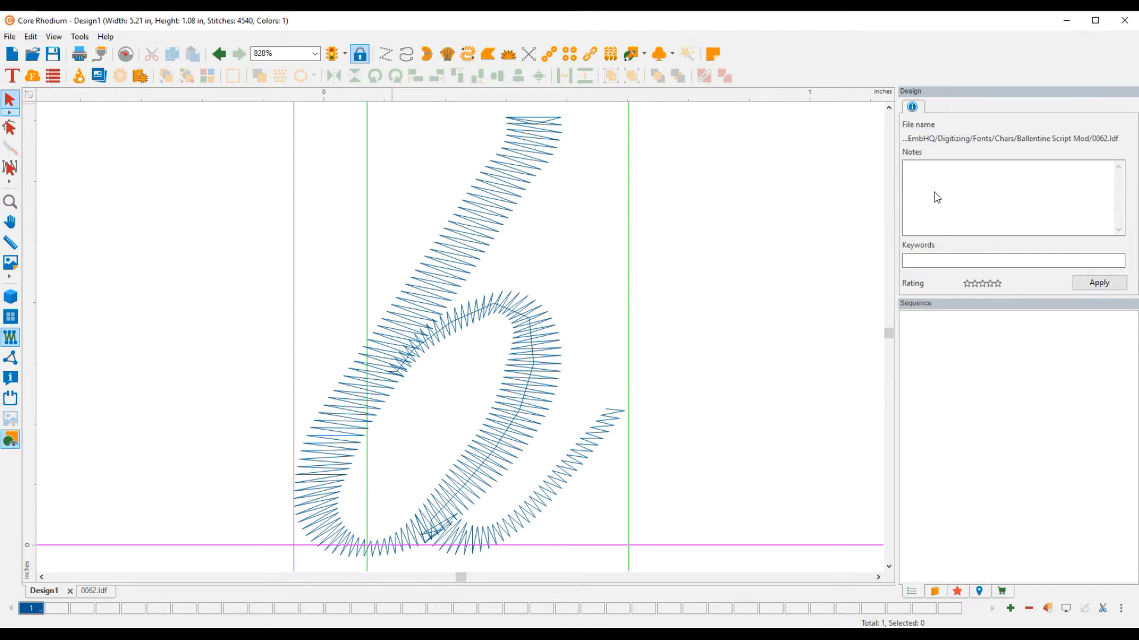
left_click(1099, 283)
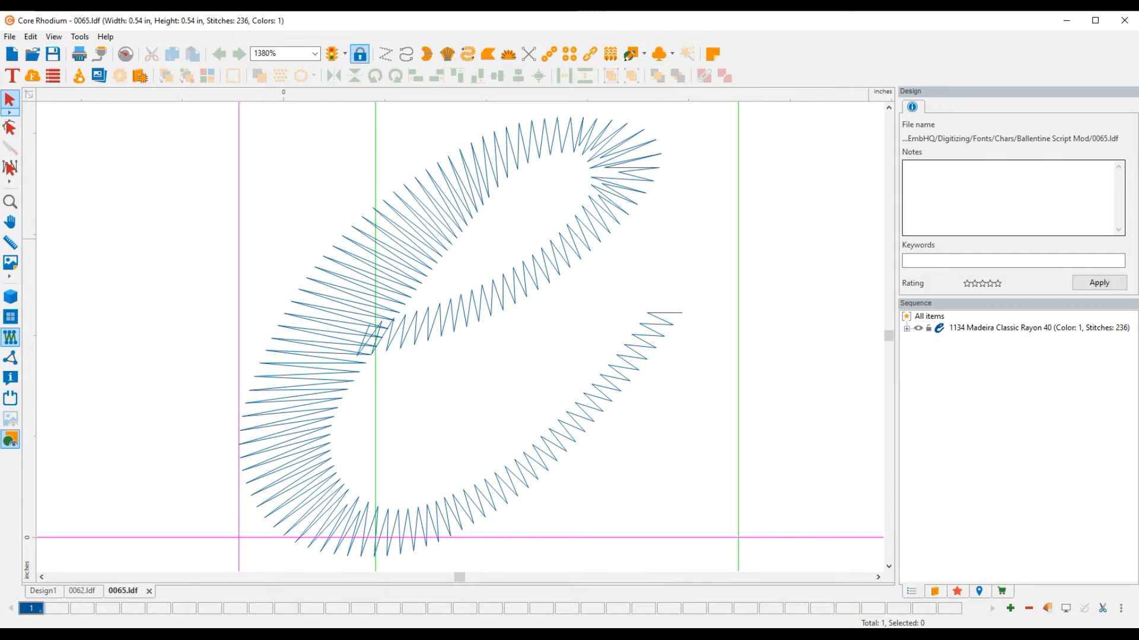
- Add a kerning pair for e and f at -5 % in the Font Editor, preview it and save the font
left_click_drag(873, 11, 861, 44)
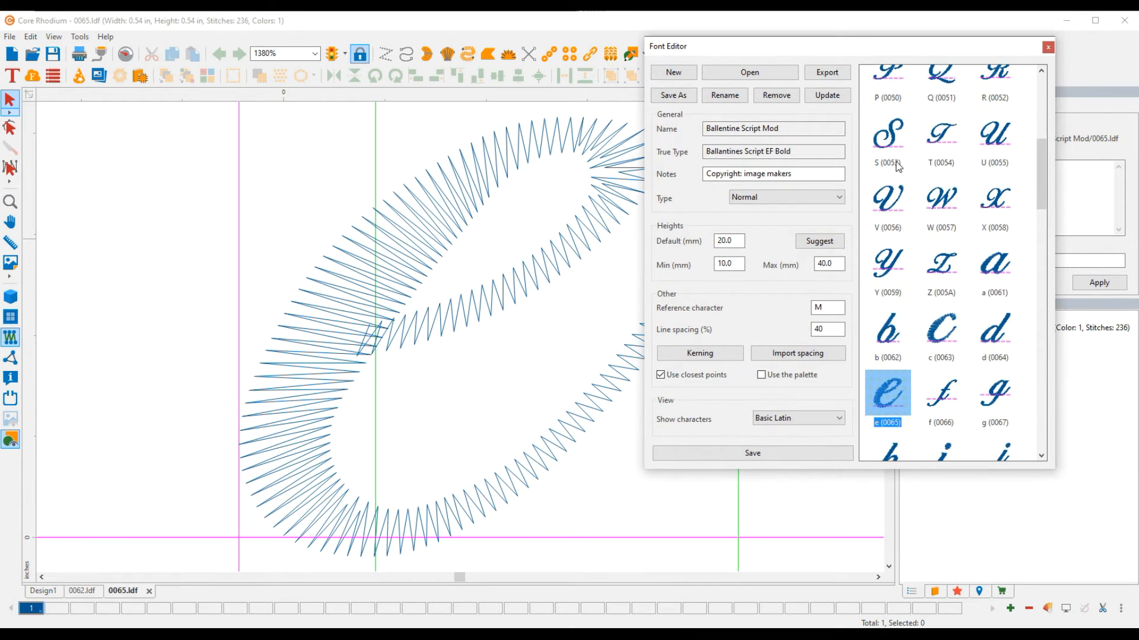
left_click(696, 354)
left_click(354, 201)
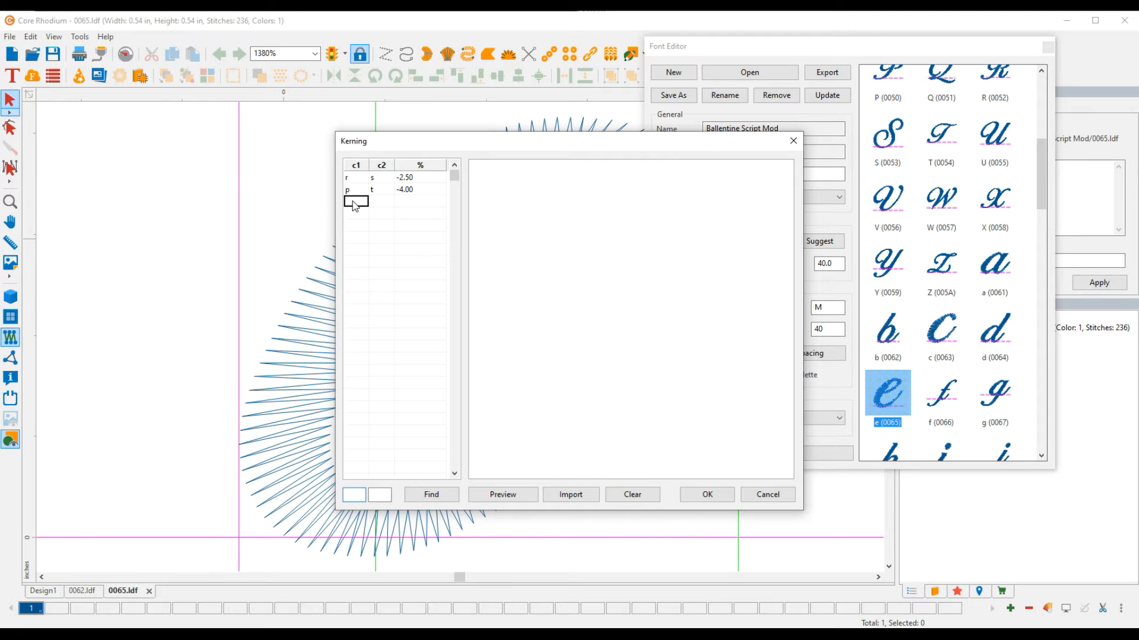
left_click(381, 203)
type("f")
left_click(408, 203)
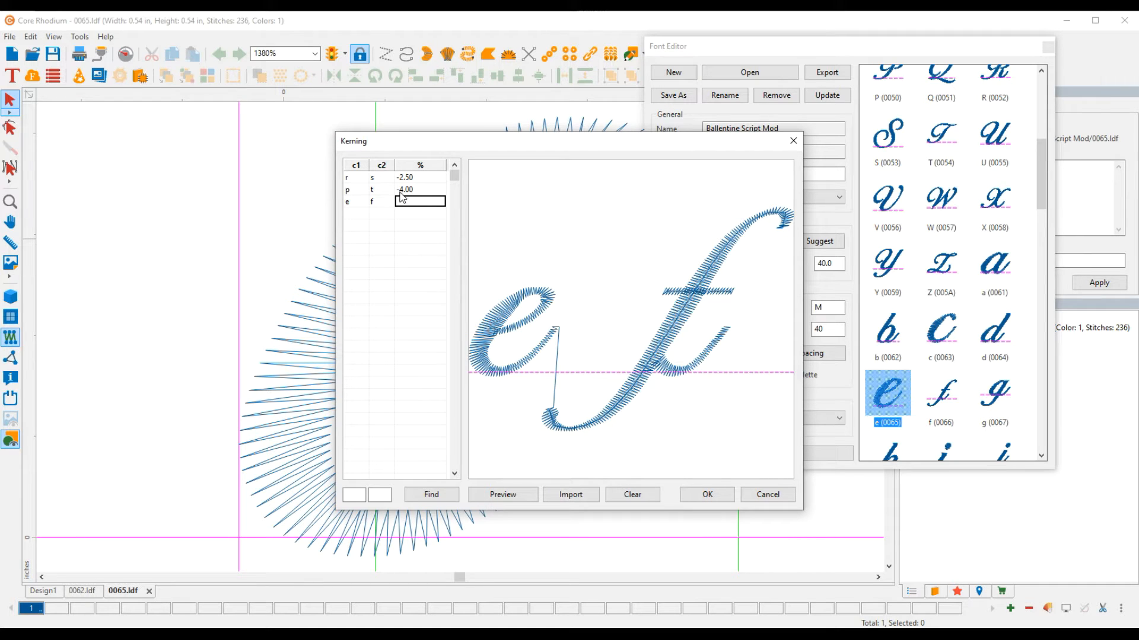
type("-5")
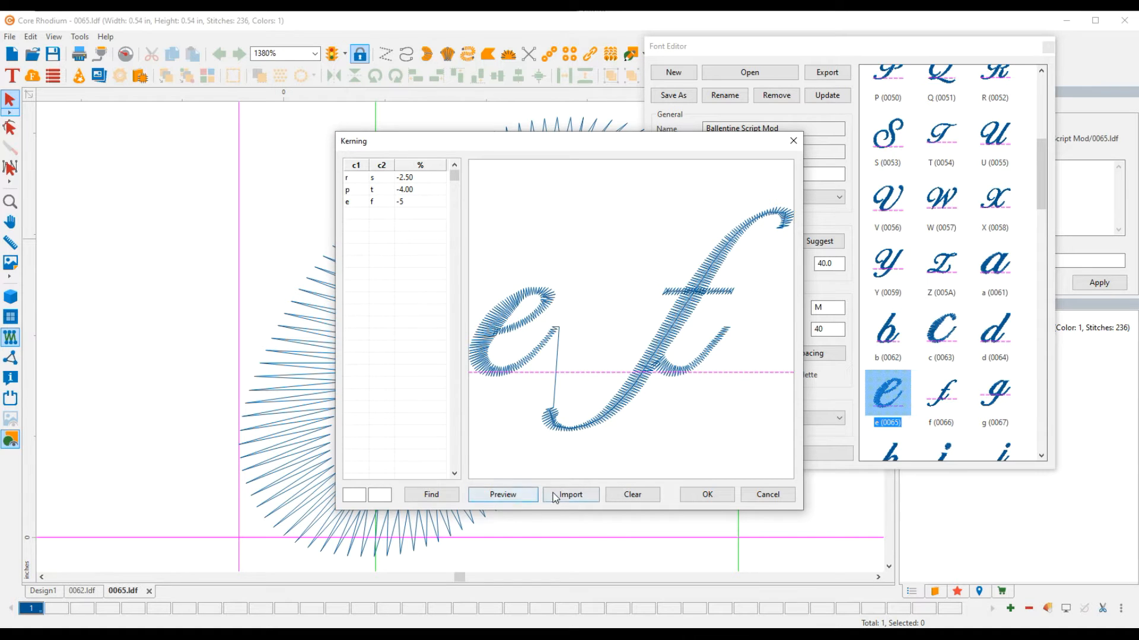
left_click(530, 494)
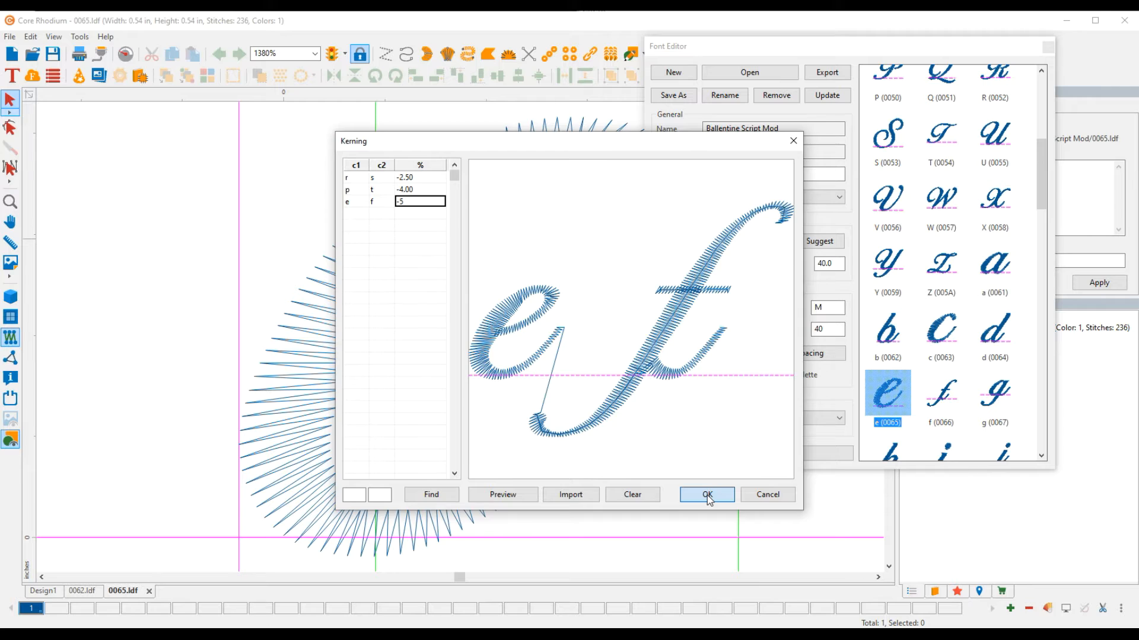
left_click(707, 497)
left_click(761, 454)
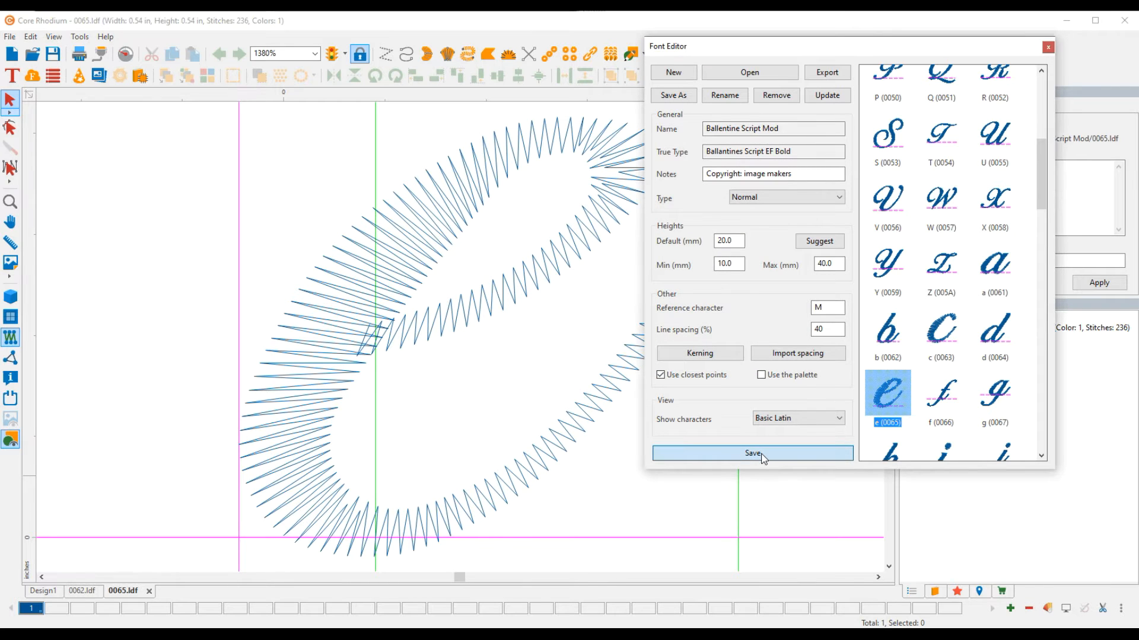
- Reapply the text in Design1 with the new kerning and inspect the join between e and f
left_click(49, 592)
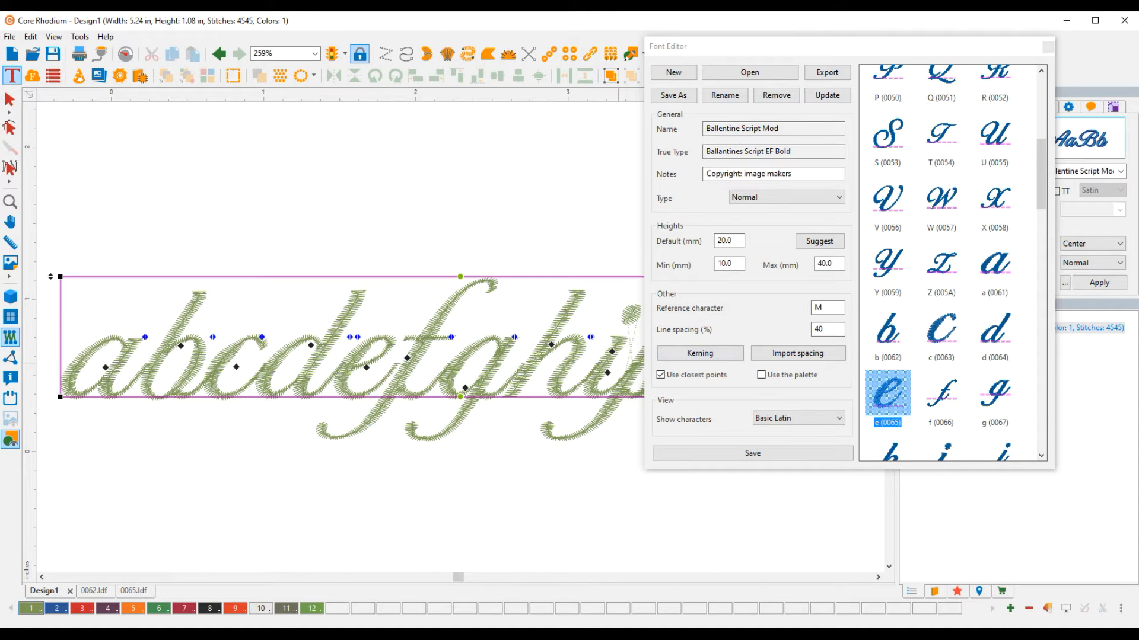
left_click(1103, 283)
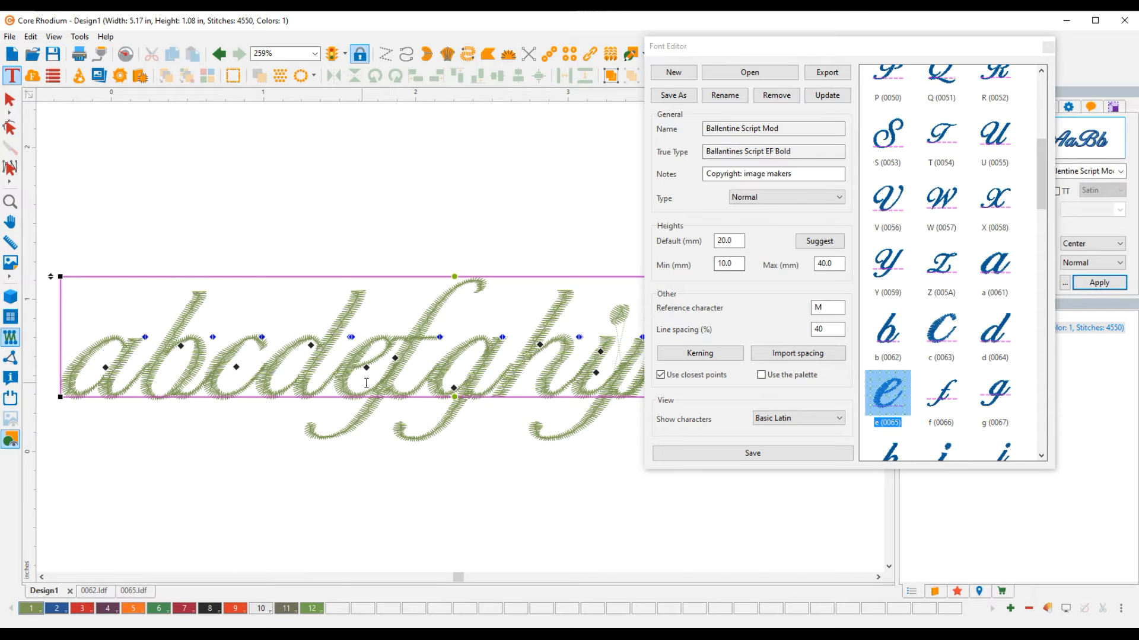
scroll(408, 377, "up", 2)
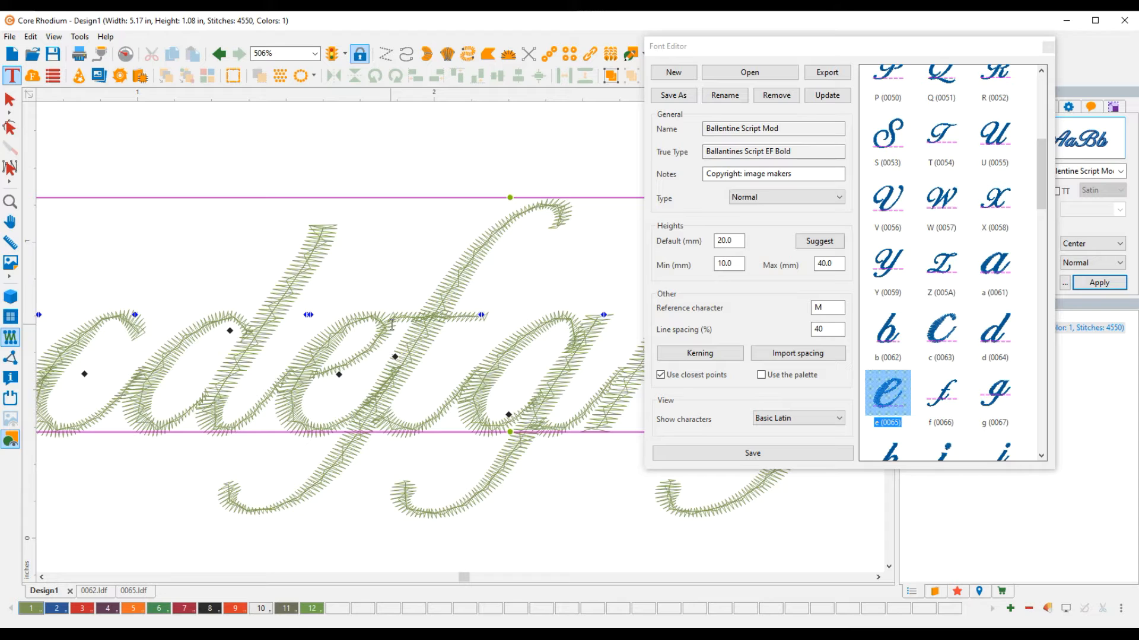
- Set the kerning of the e–f pair to -3 % in the font's kerning table
left_click(699, 354)
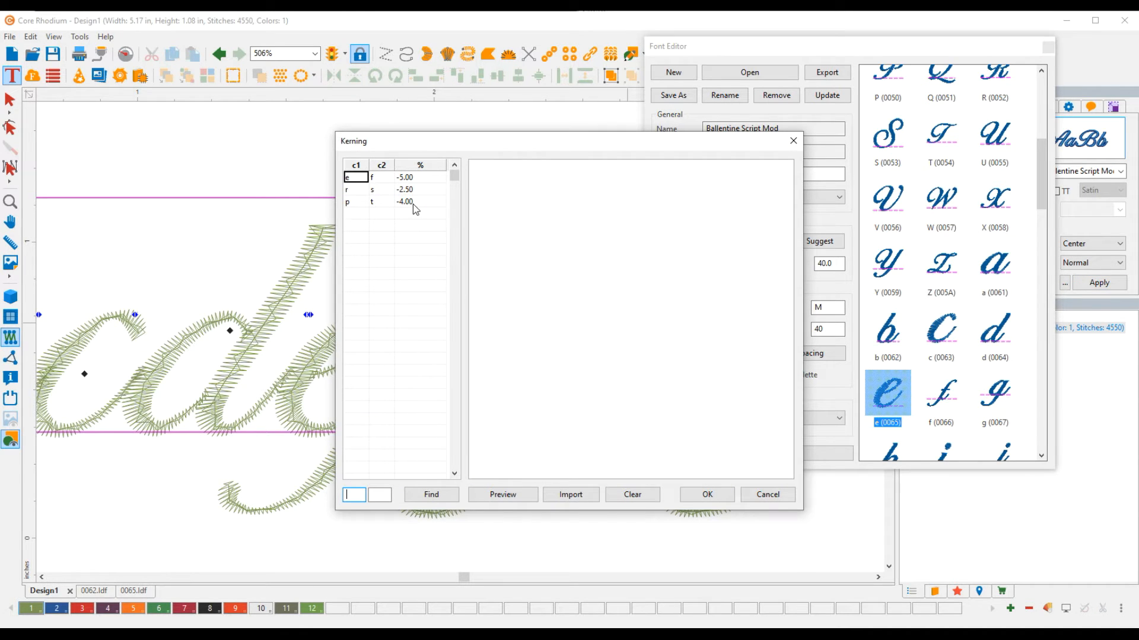
left_click(423, 179)
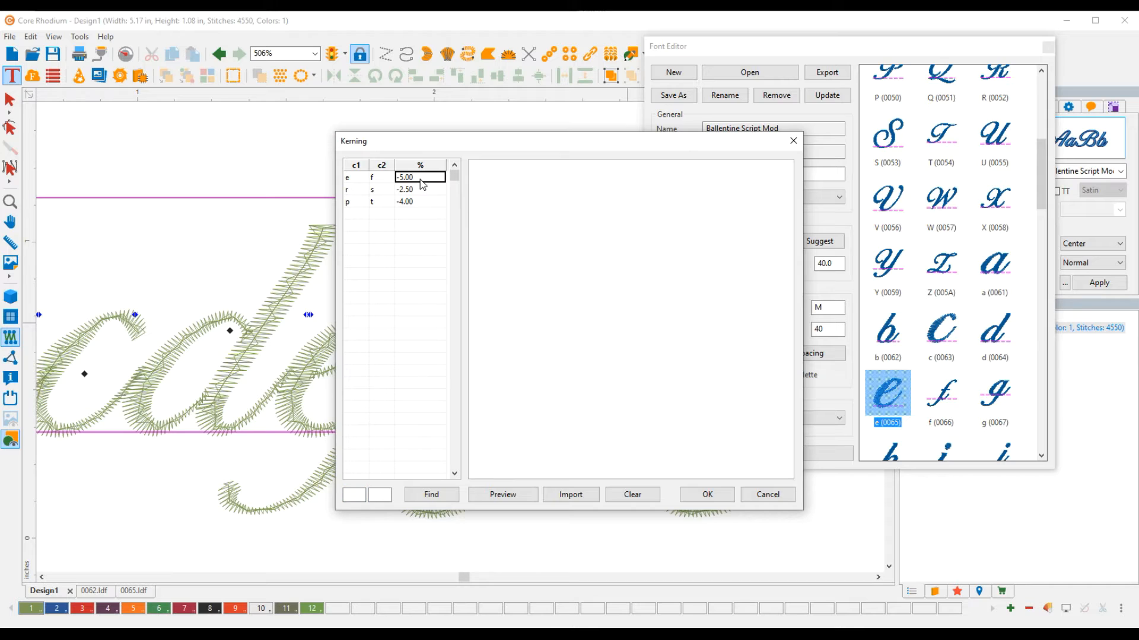
left_click(415, 181)
key("BackSpace")
key("BackSpace")
key("BackSpace")
key("BackSpace")
type("-3")
left_click(708, 496)
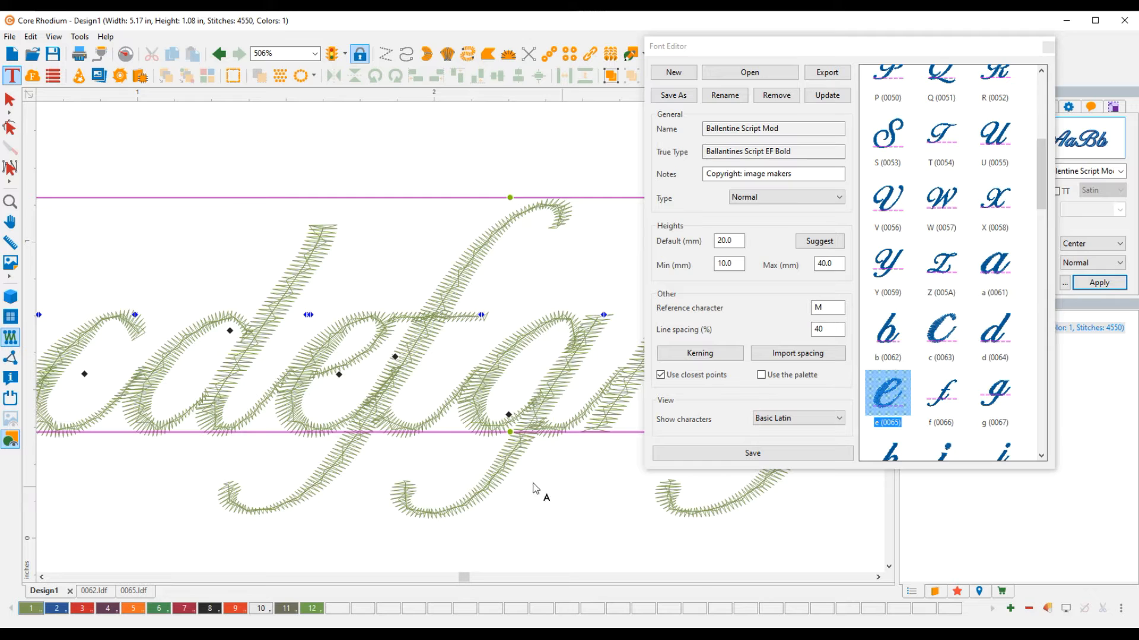
- Save the modified font, reapply the text in Design1 and inspect the letter joins
left_click(770, 454)
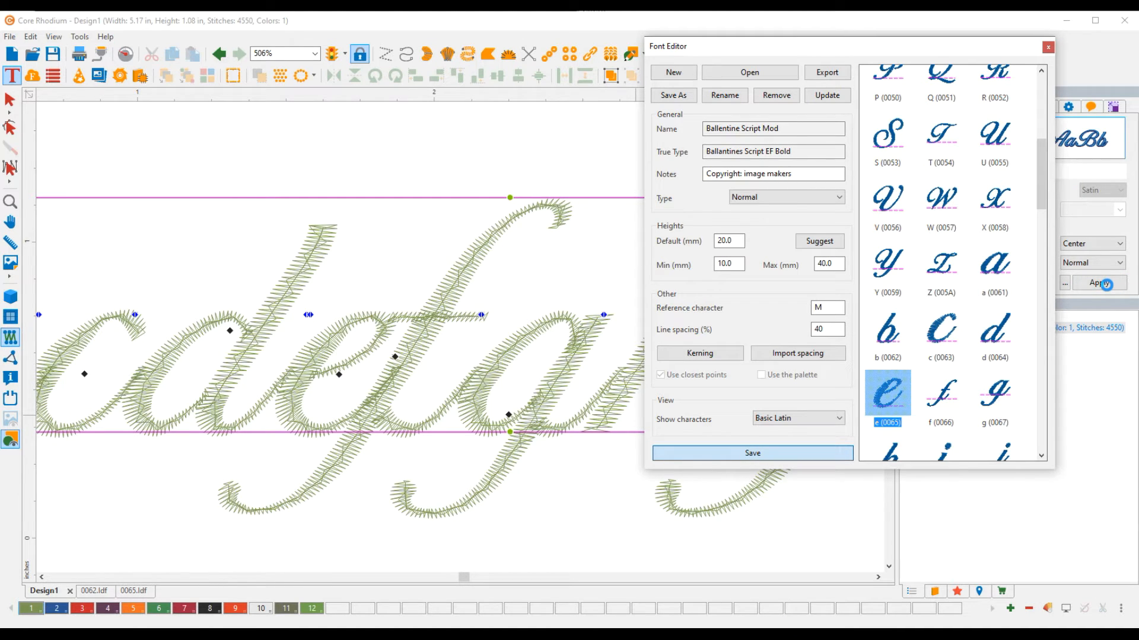
left_click(1105, 283)
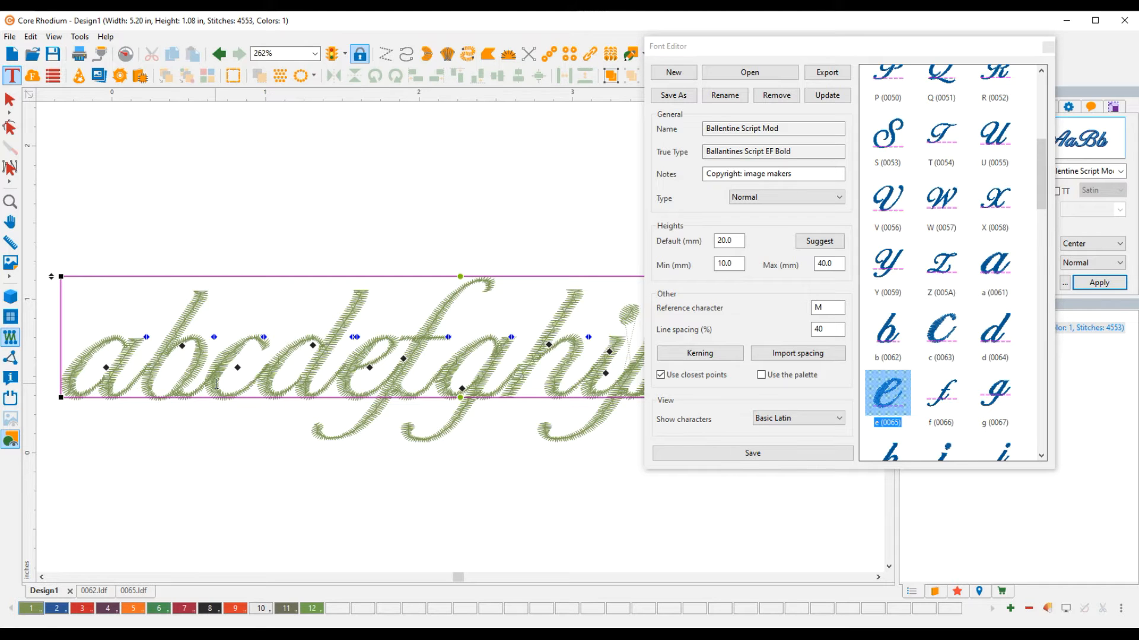
scroll(419, 371, "down", 2)
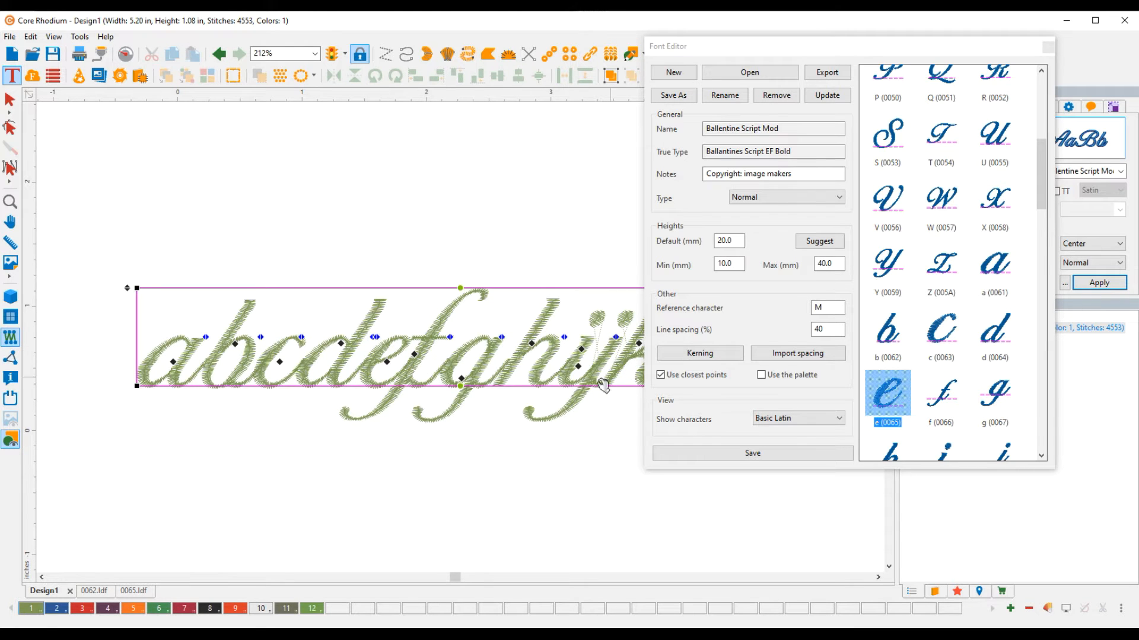
scroll(592, 363, "up", 1)
scroll(592, 363, "up", 8)
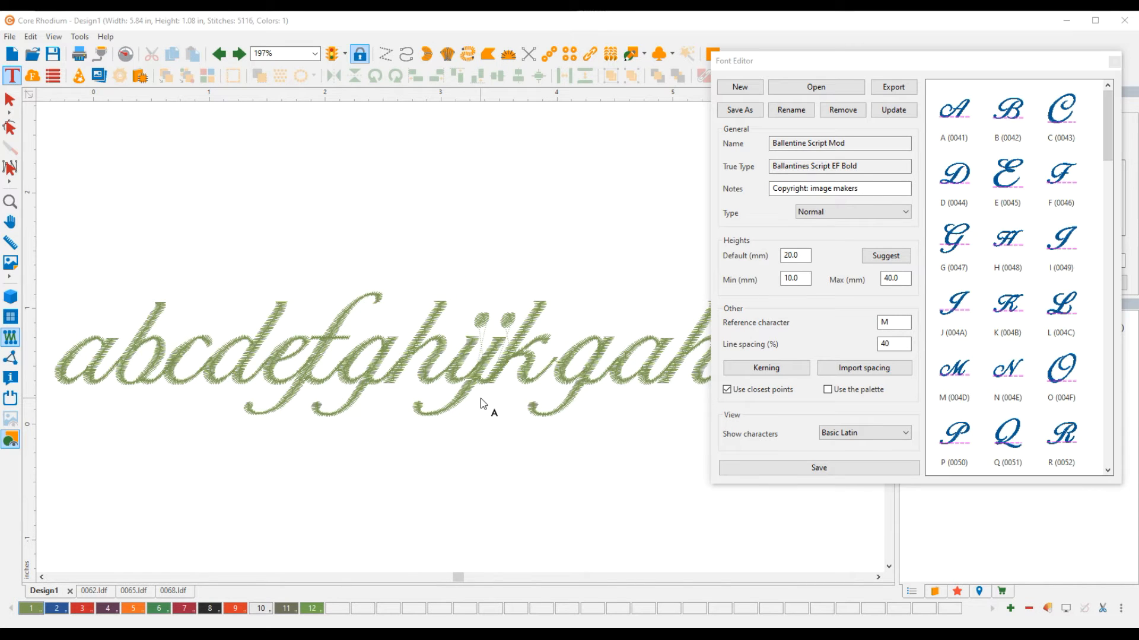
- Open the Casta font from the catalog in the Font Editor and view its kerning table
left_click(749, 365)
left_click(832, 90)
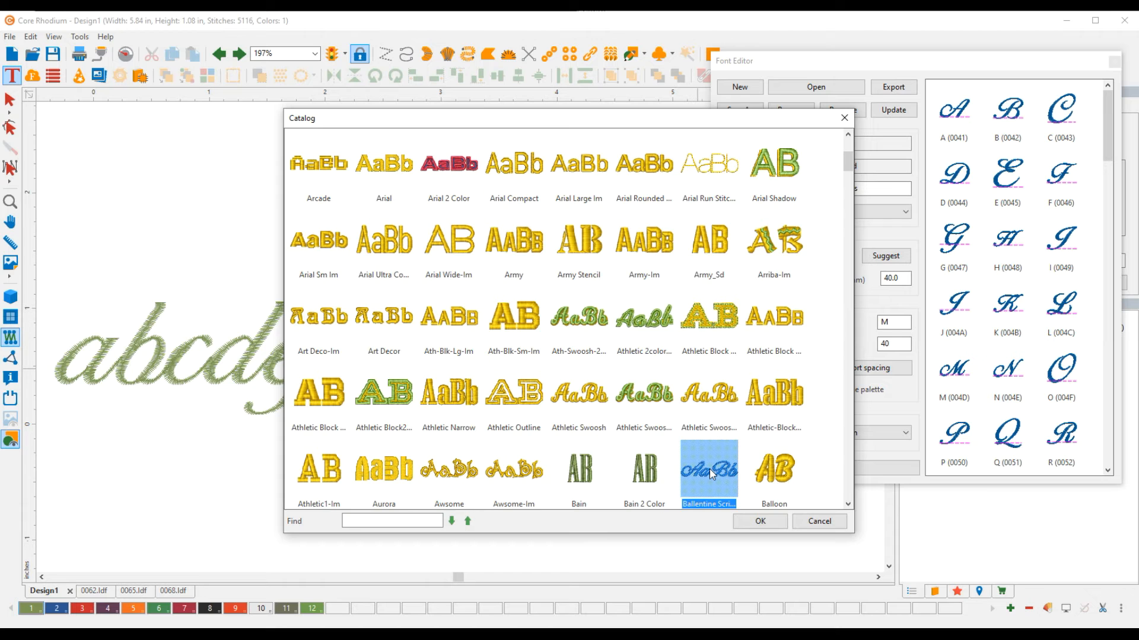
scroll(711, 473, "down", 6)
scroll(731, 442, "down", 4)
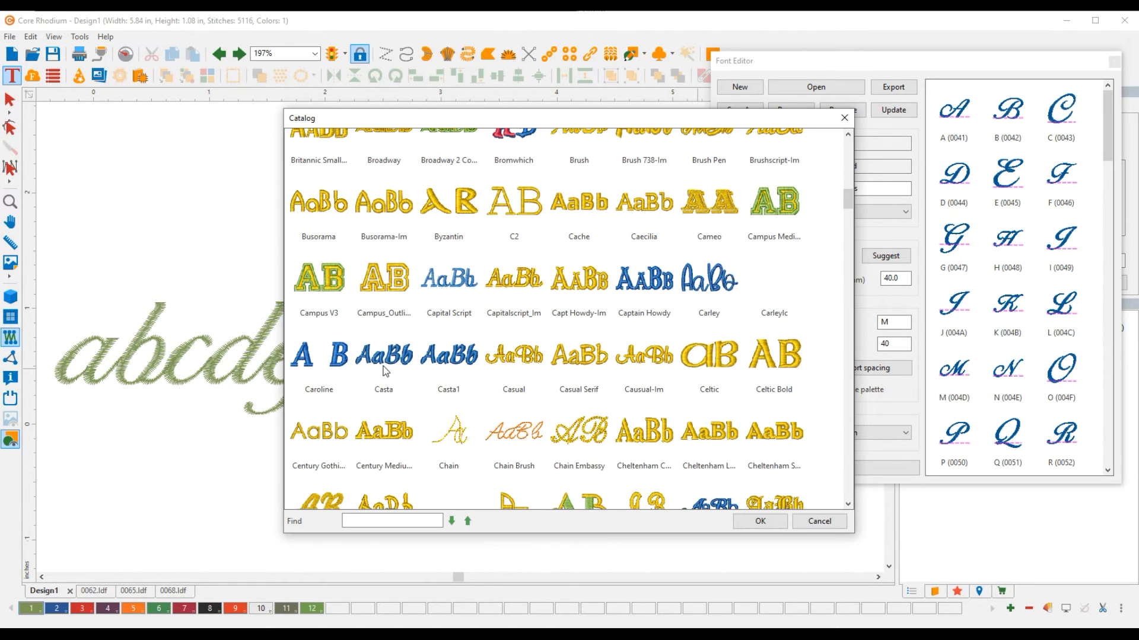
left_click(383, 371)
left_click(758, 521)
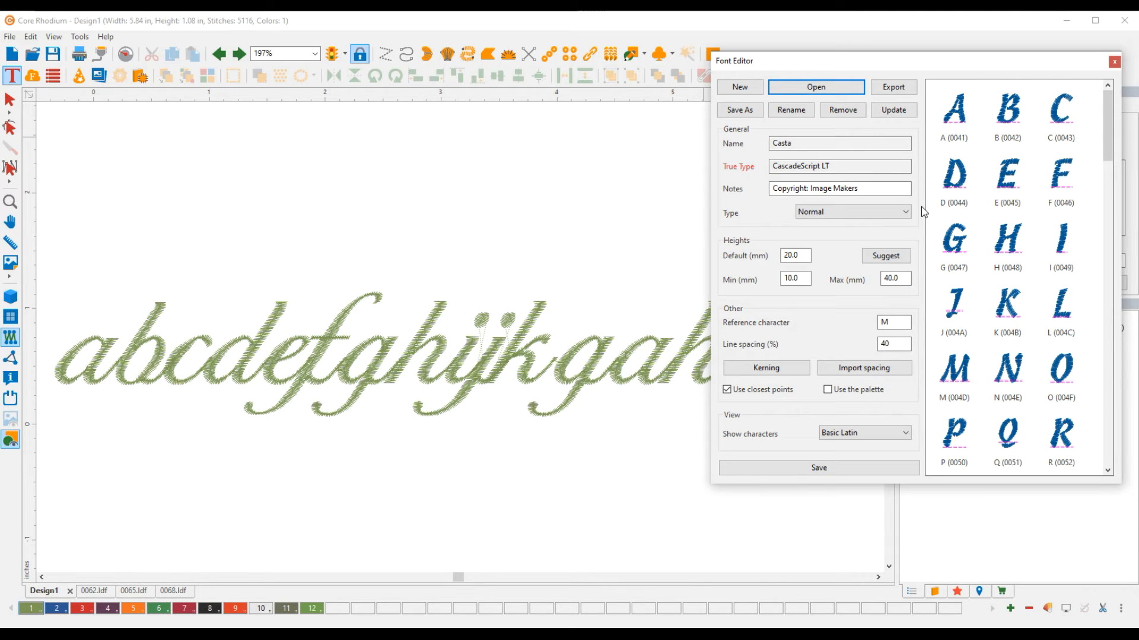
left_click(760, 371)
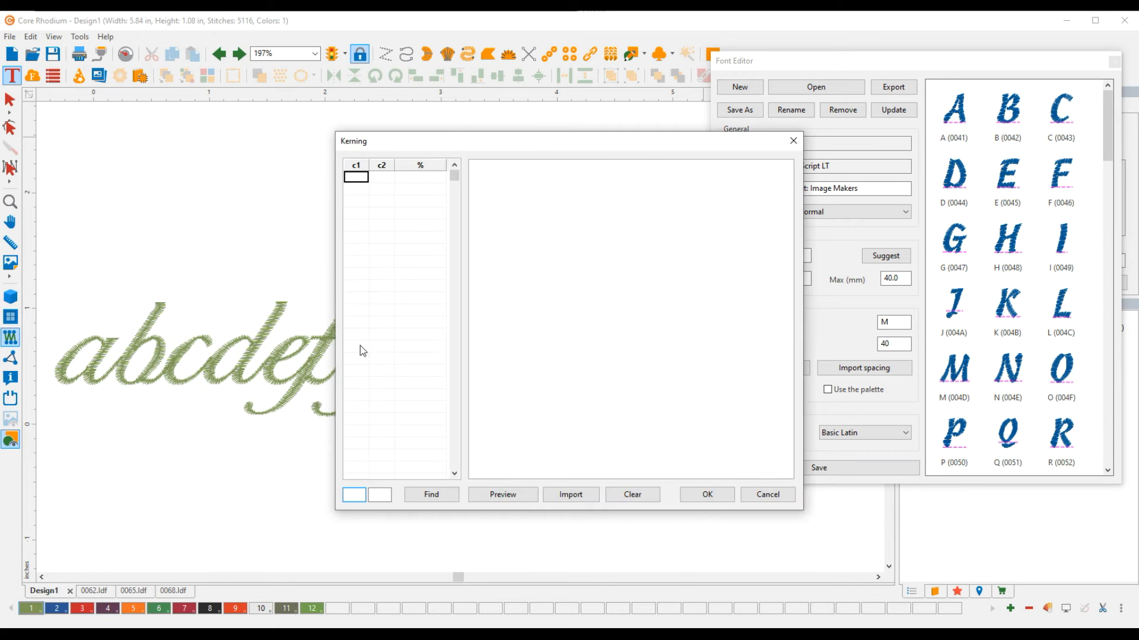
left_click(715, 498)
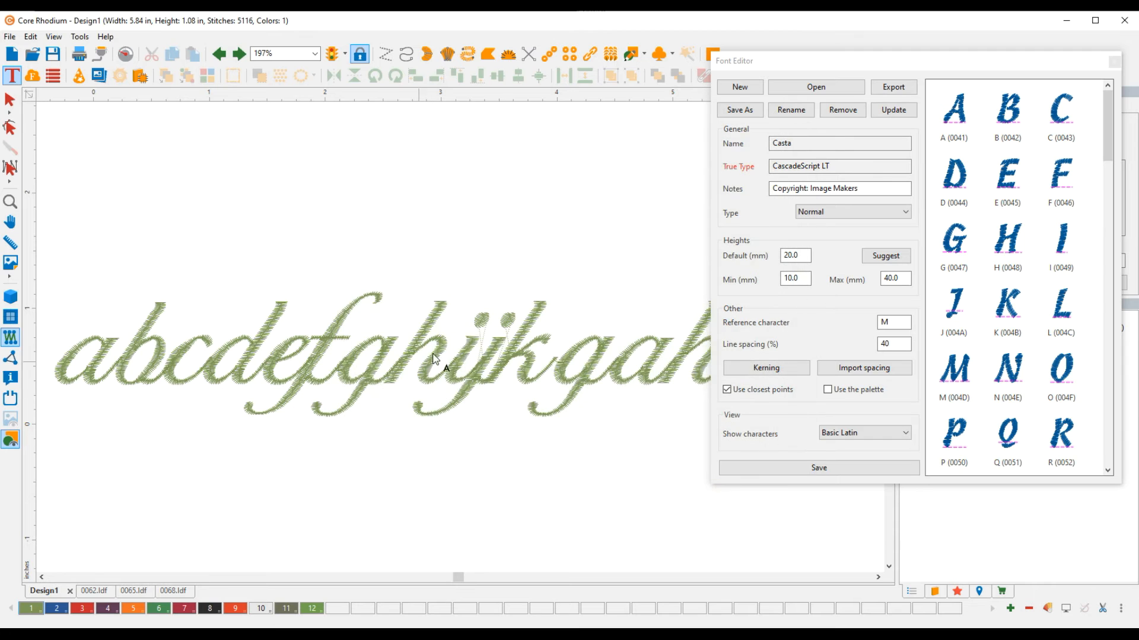
- Replace the text in Design1 with "AY AT LY LT A, Y. F. F," and apply it
left_click(430, 378)
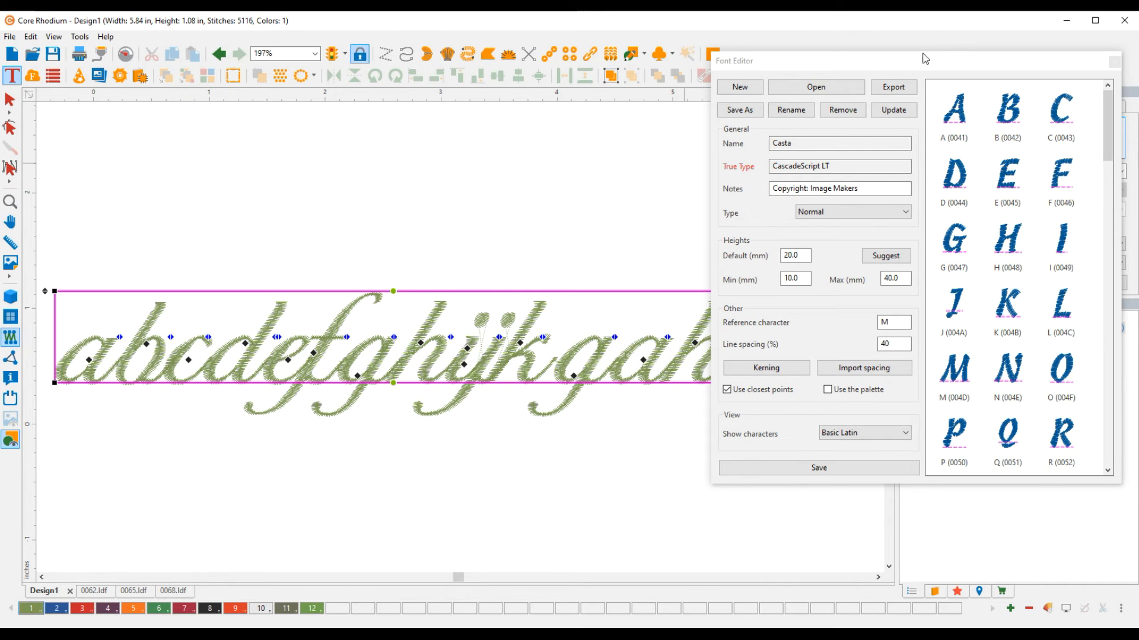
left_click_drag(922, 60, 1138, 211)
left_click(966, 125)
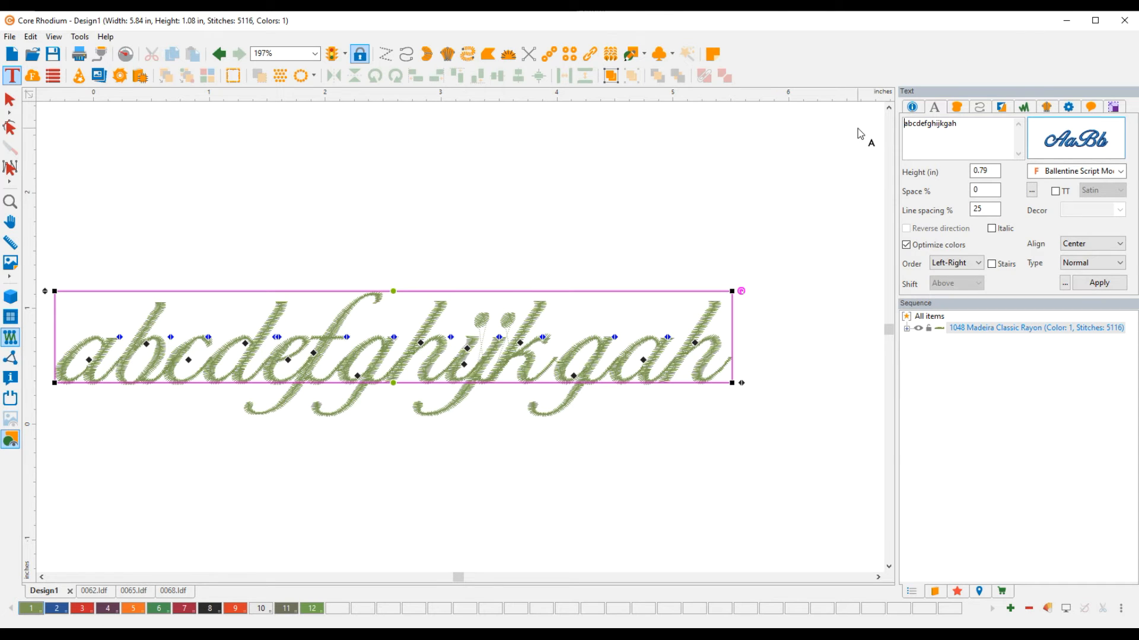
key("BackSpace")
key("BackSpace")
key("BackSpace")
key("BackSpace")
key("BackSpace")
key("BackSpace")
key("BackSpace")
key("BackSpace")
key("BackSpace")
key("BackSpace")
key("BackSpace")
key("BackSpace")
key("BackSpace")
key("BackSpace")
type("AY AT LY LT A, Y. F. F,")
left_click(1098, 283)
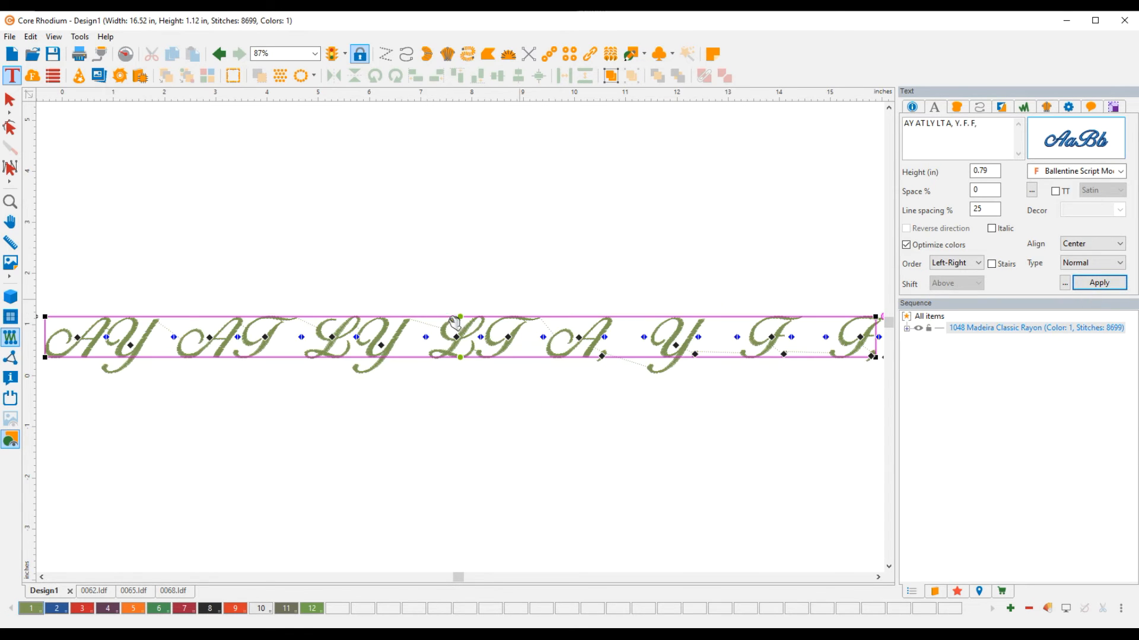
- Change the font of the text in Design1 to Casta
left_click(1067, 170)
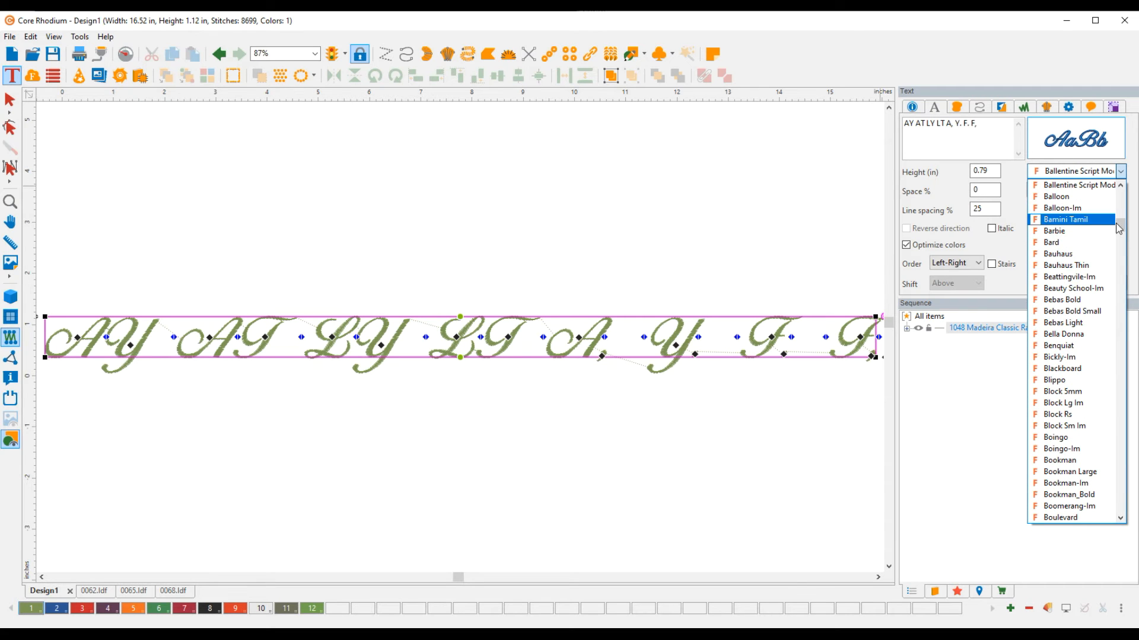
scroll(1121, 222, "down", 1)
left_click_drag(1123, 222, 1121, 254)
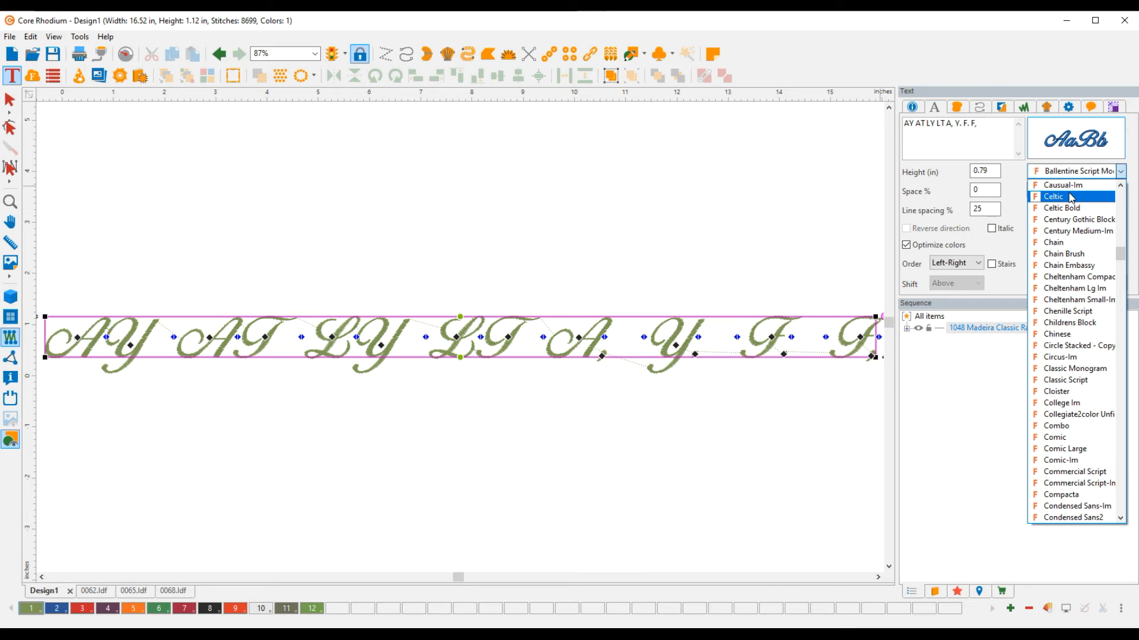
scroll(1071, 197, "down", 1)
scroll(1069, 247, "up", 3)
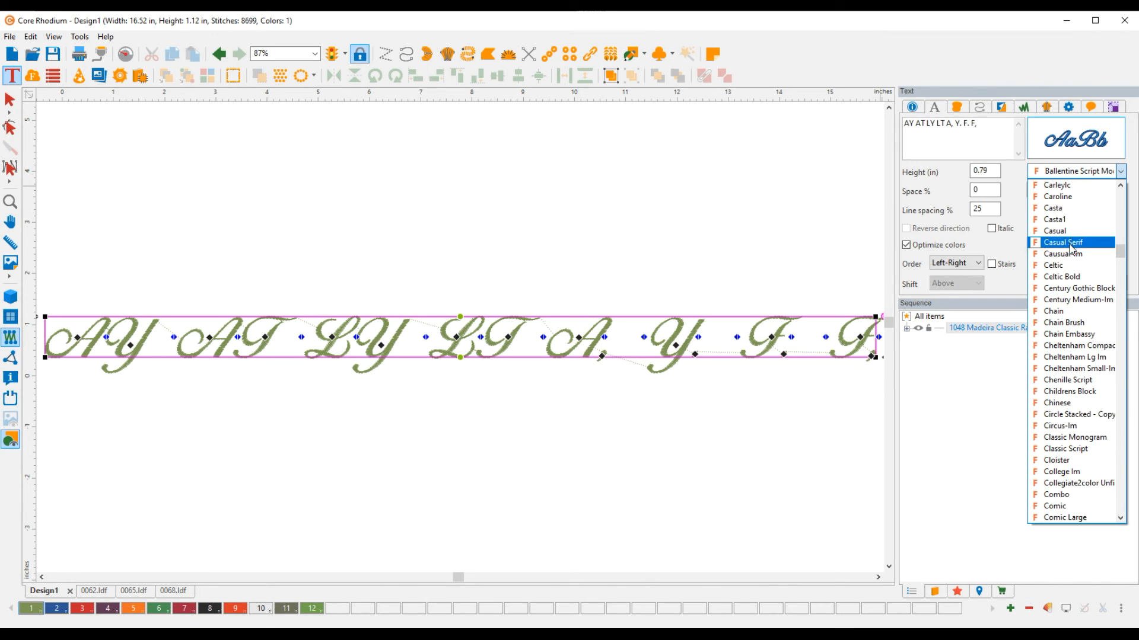
left_click(1062, 208)
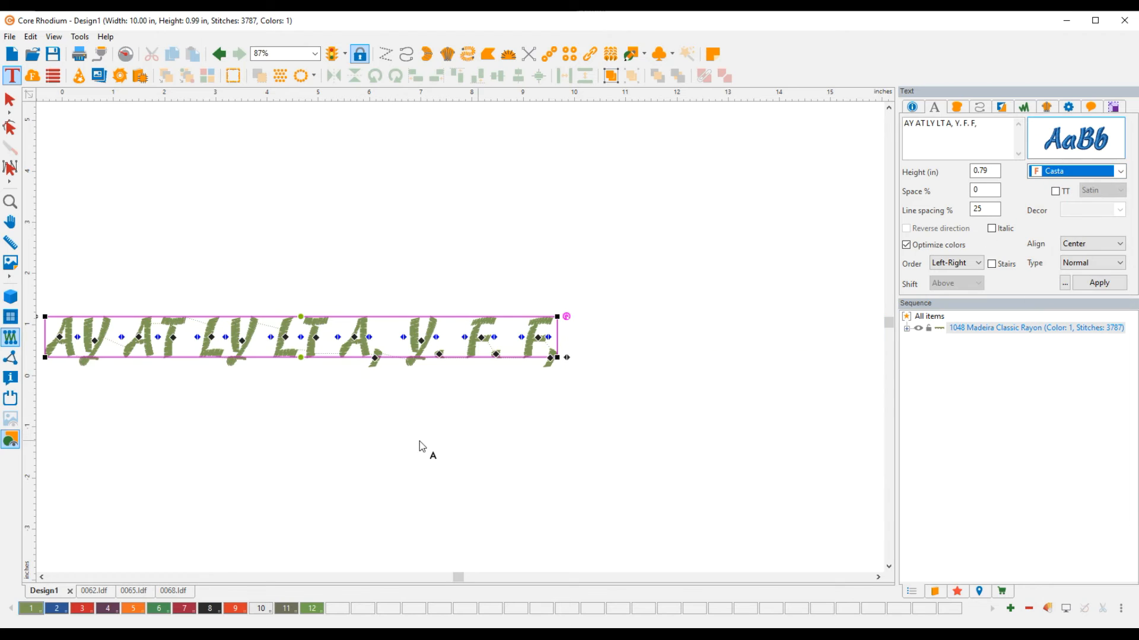
left_click(394, 405)
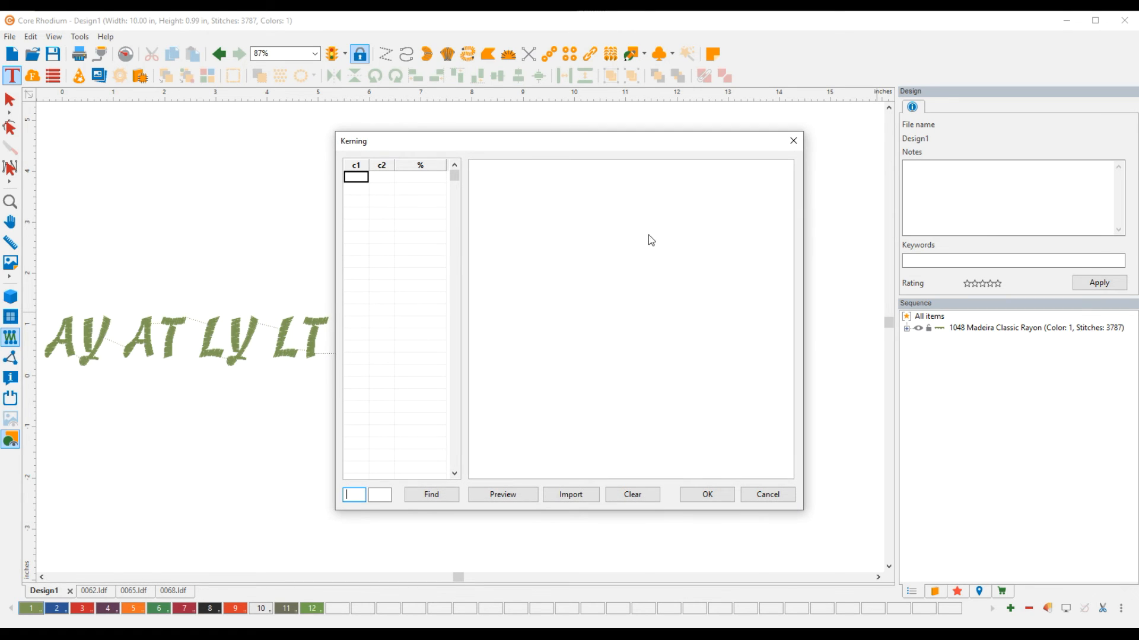
- Import the kerning pairs of the Cascade Script LT Std font into Casta's kerning table and accept them
left_click(560, 495)
left_click(419, 301)
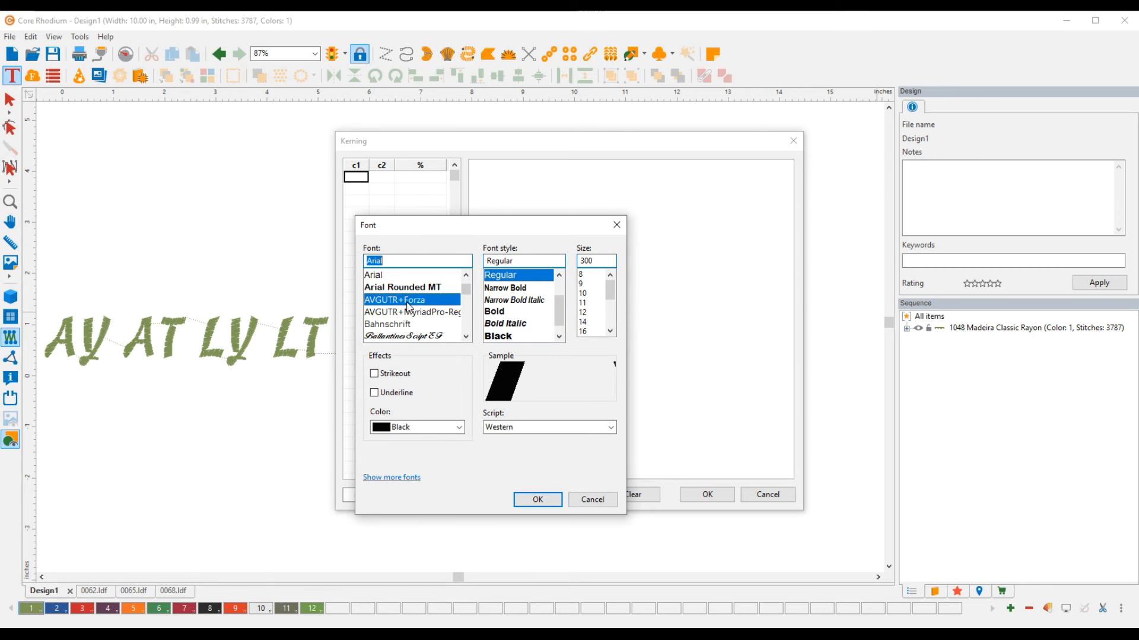
scroll(411, 307, "down", 3)
scroll(412, 307, "down", 5)
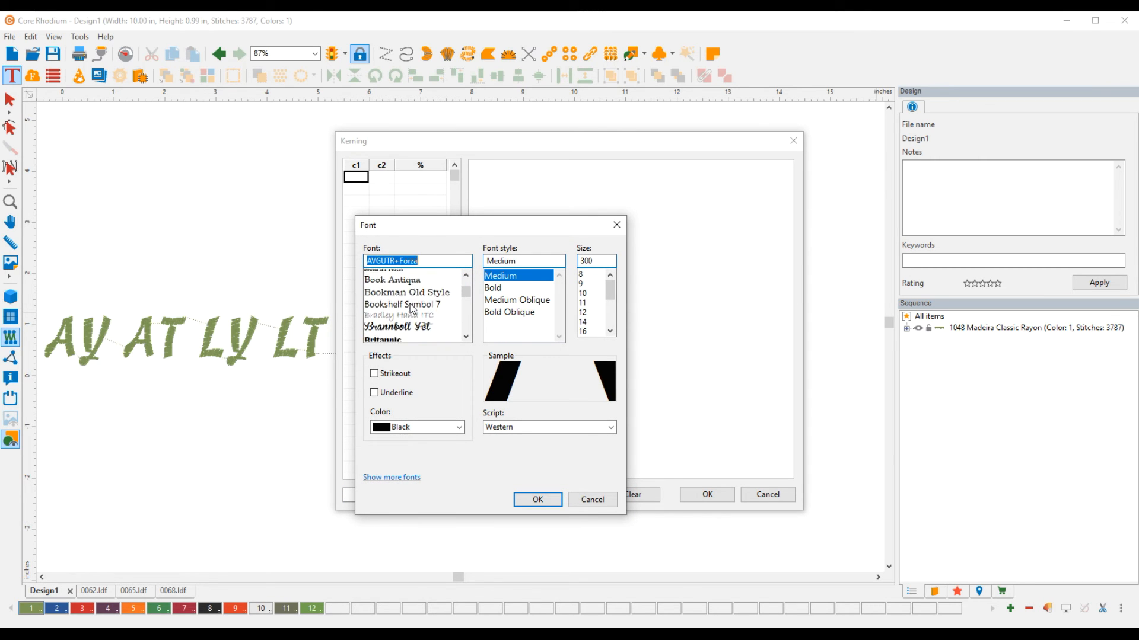
scroll(412, 308, "down", 2)
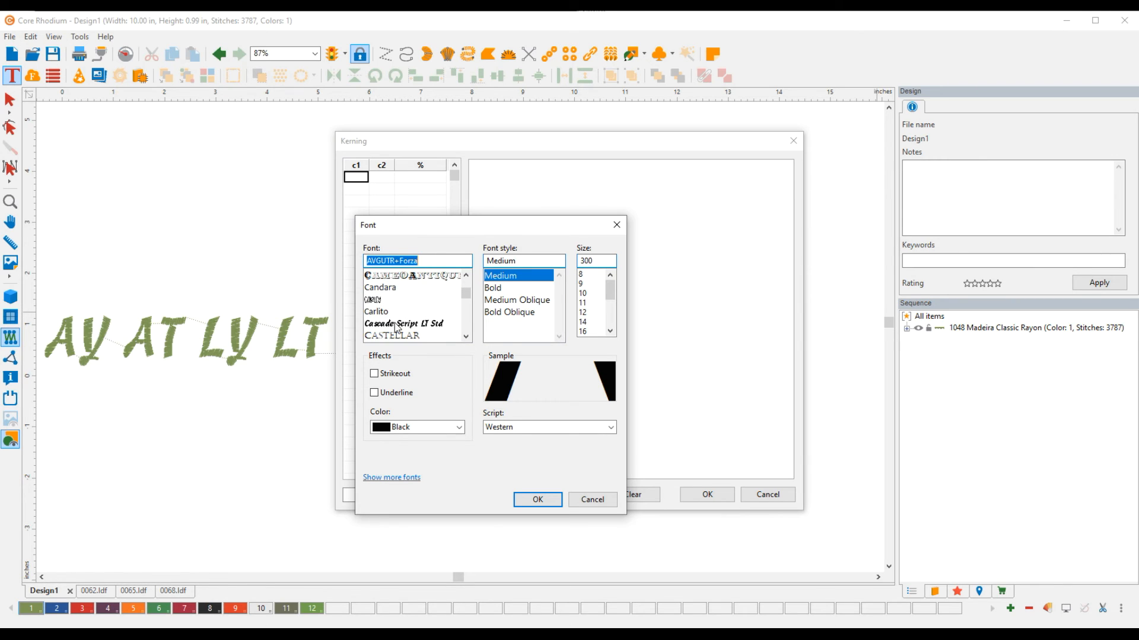
left_click(397, 324)
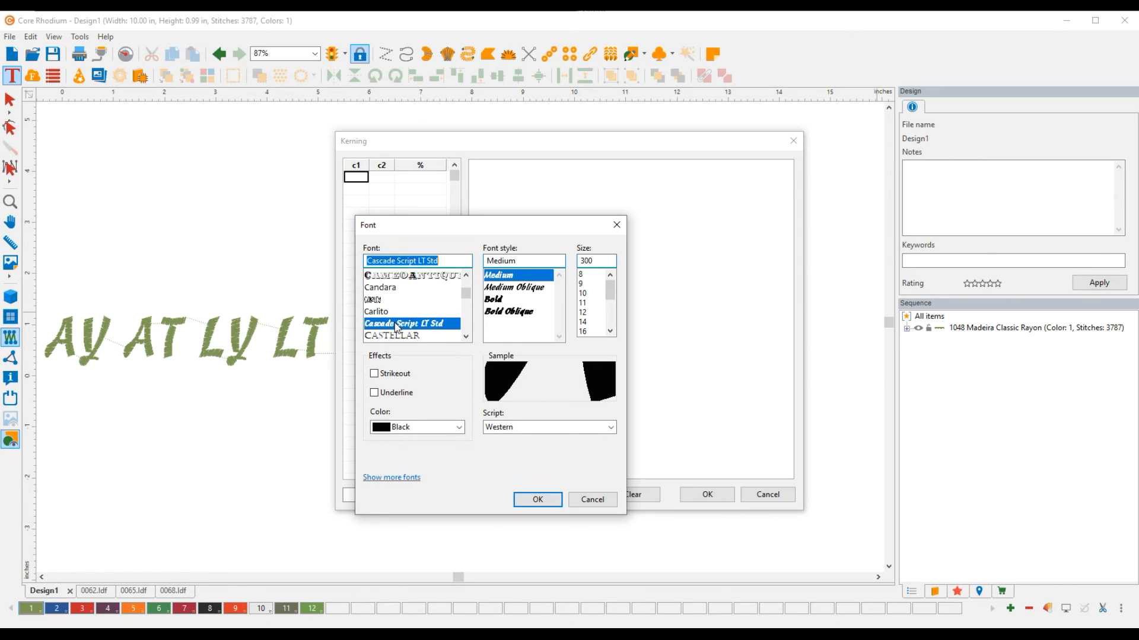
left_click(535, 500)
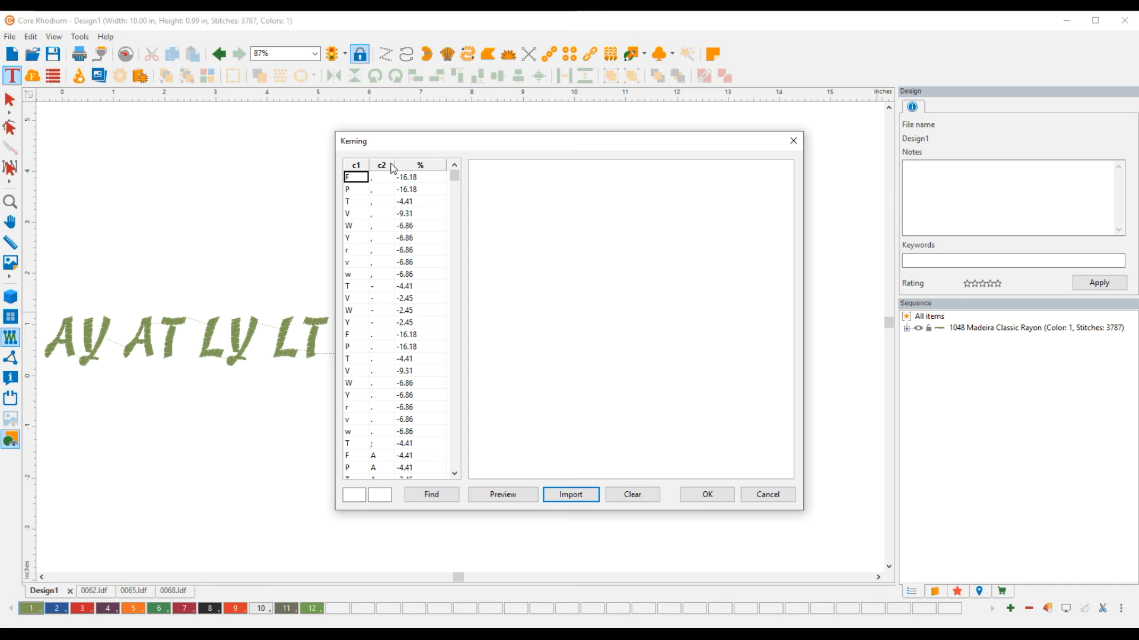
scroll(393, 201, "down", 3)
mouse_move(455, 177)
left_mouse_down()
mouse_move(458, 273)
mouse_move(466, 176)
left_mouse_up()
left_click(702, 497)
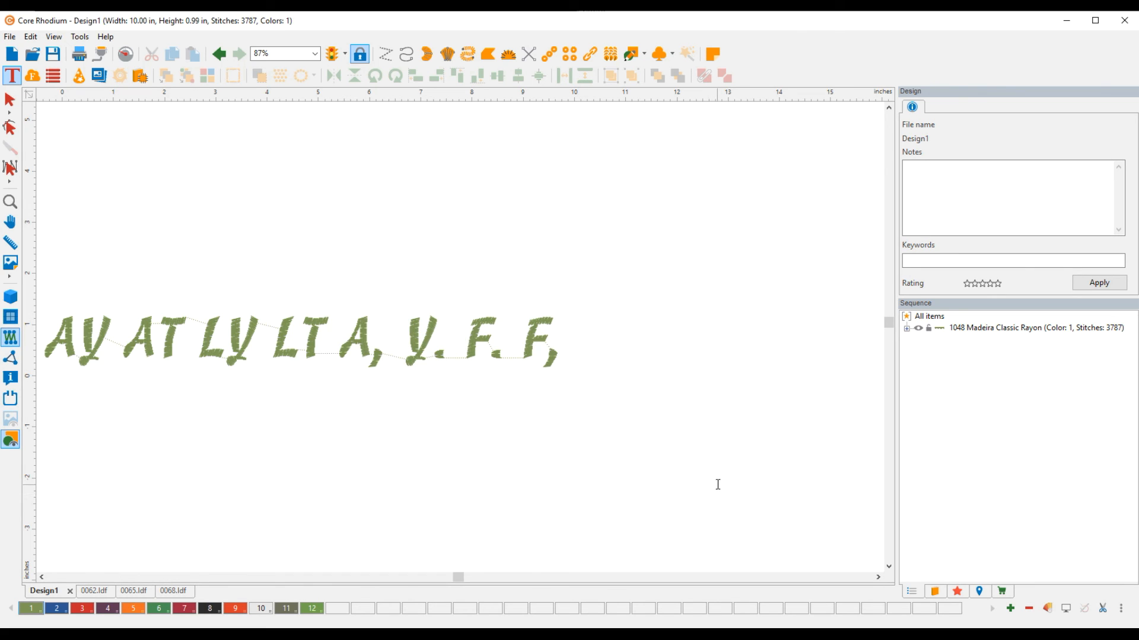
- Save the Casta font in the Font Editor and check the pairs stored in its kerning table
left_click_drag(1138, 18, 855, 43)
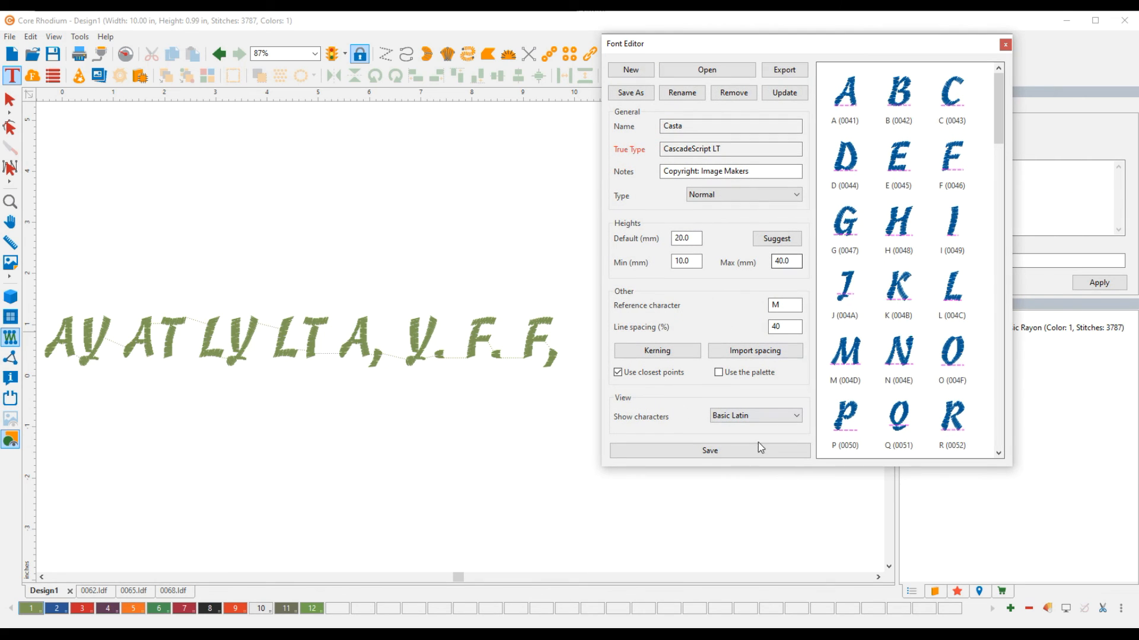
left_click(734, 453)
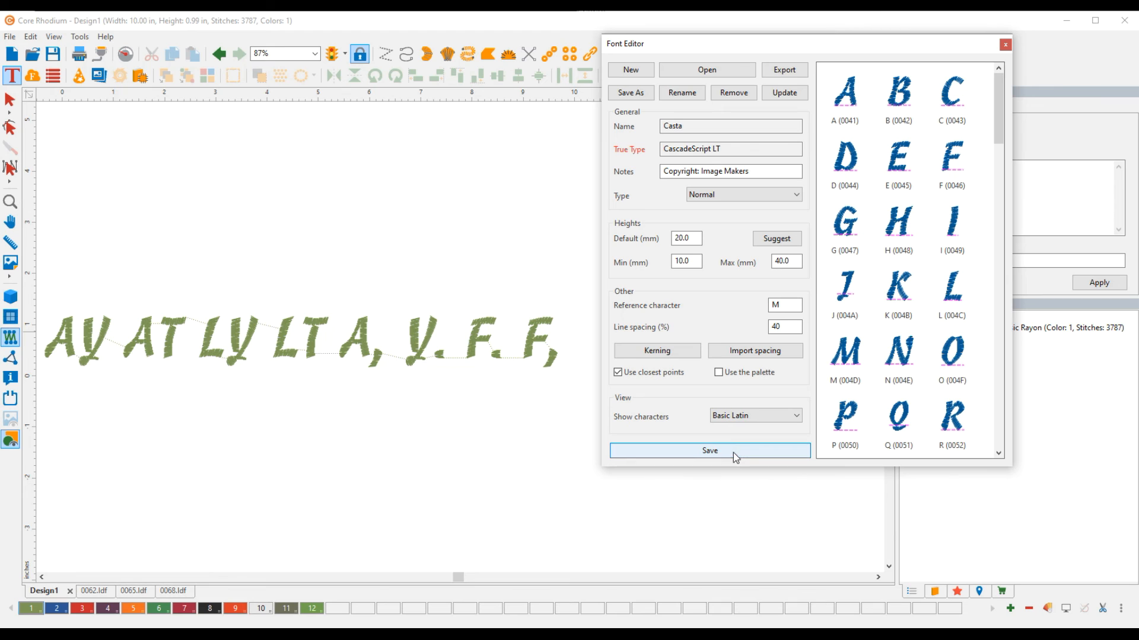
left_click(662, 353)
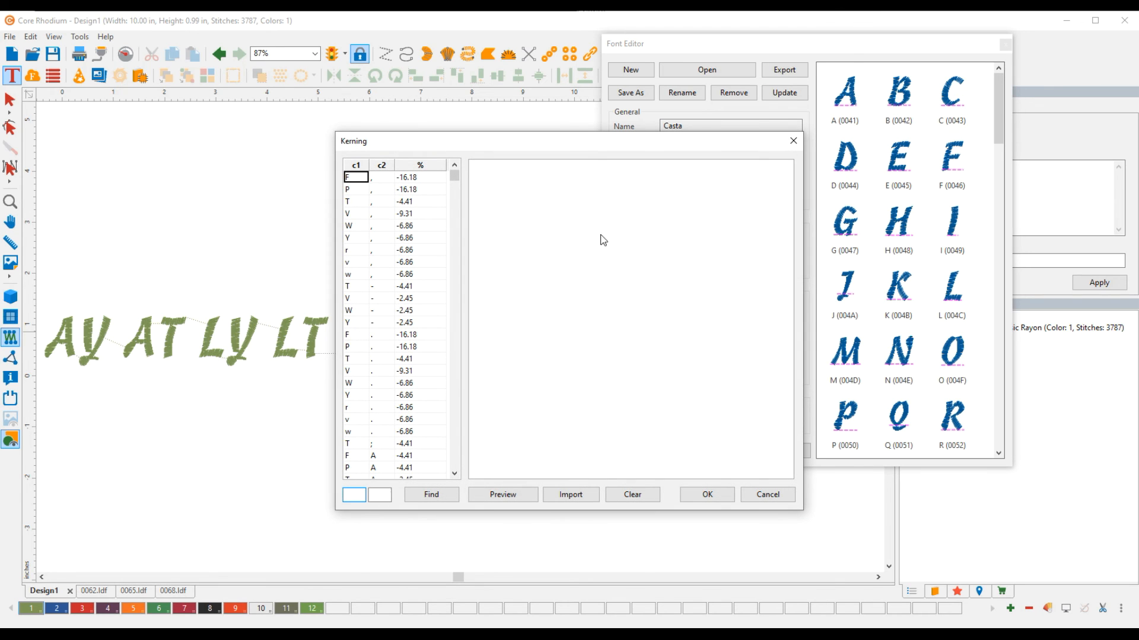
left_click(793, 141)
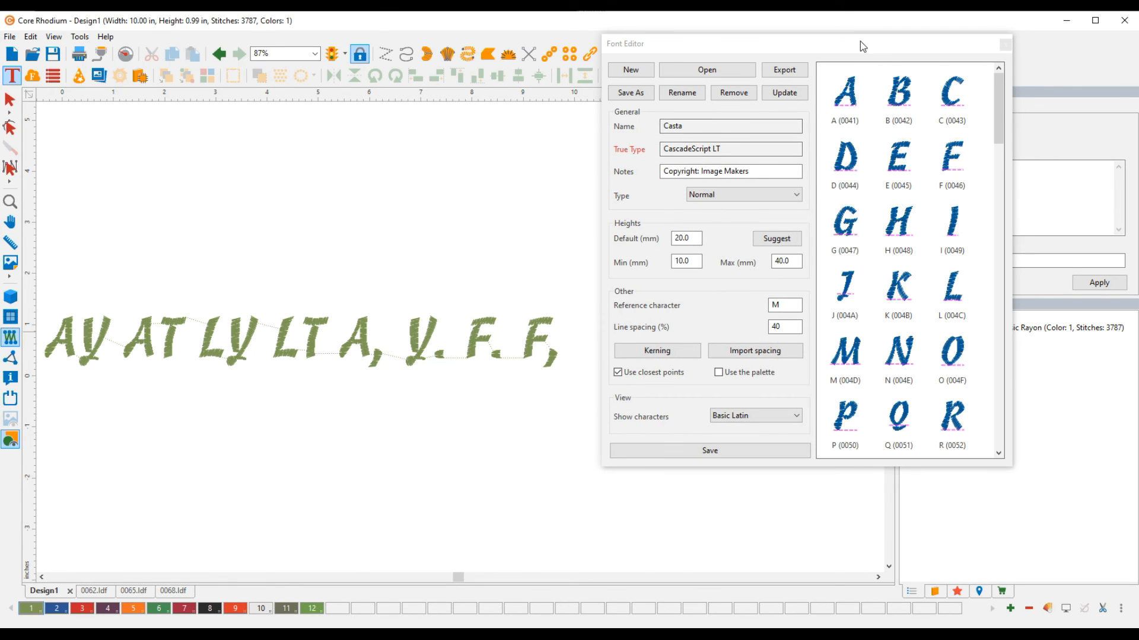
- Reapply the Casta text in Design1 with the imported kerning and close the Font Editor
left_click_drag(863, 46, 1138, 70)
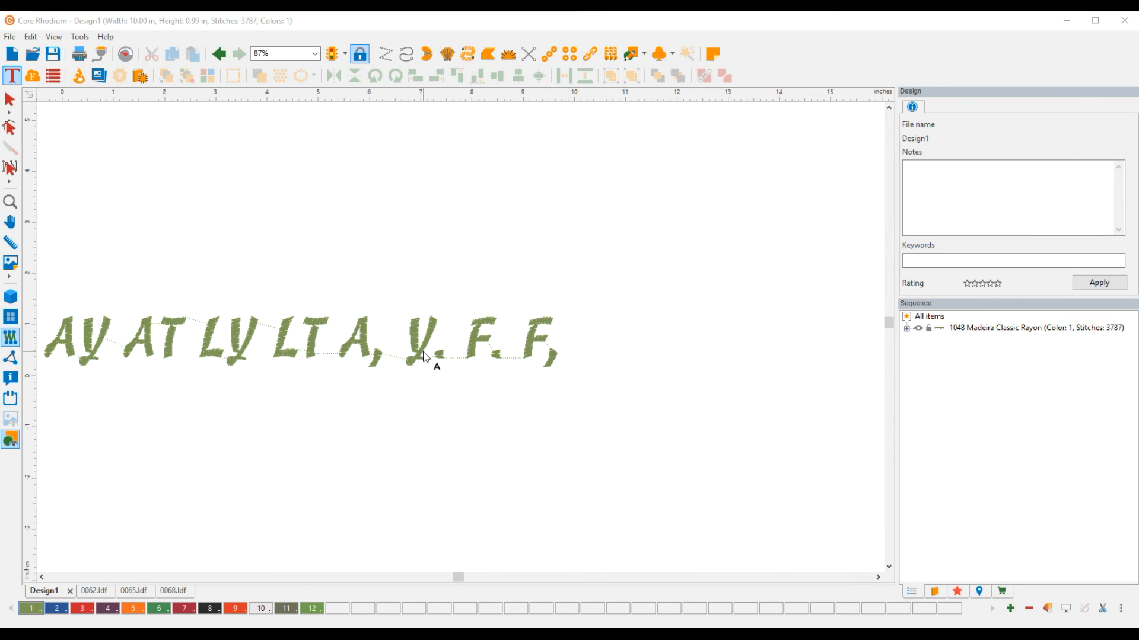
left_click(437, 362)
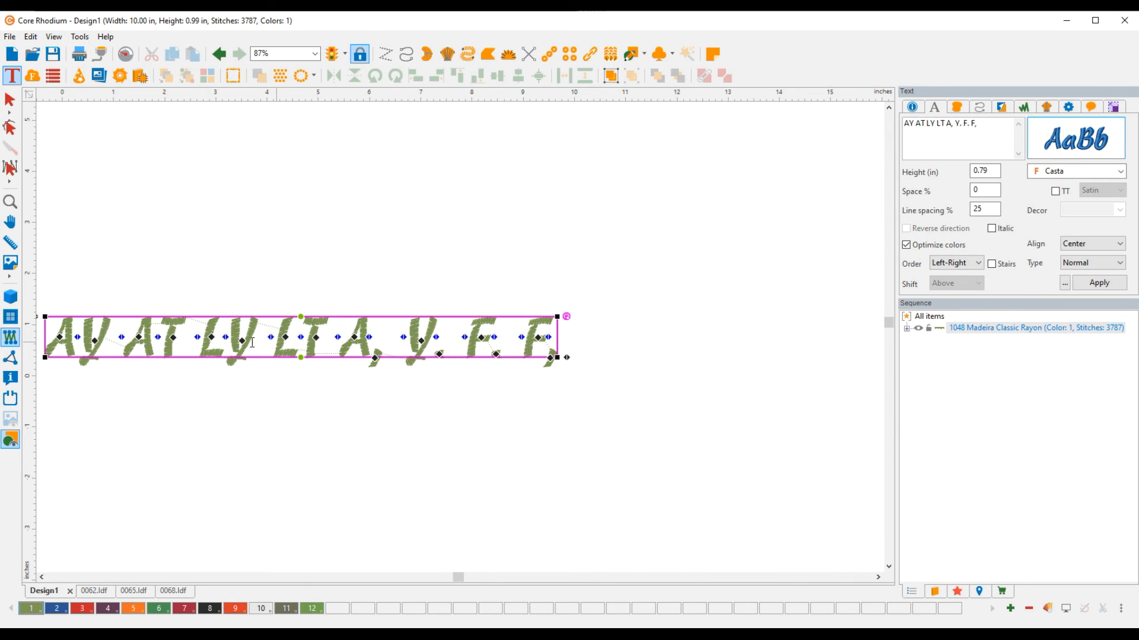
left_click(315, 54)
left_click(272, 92)
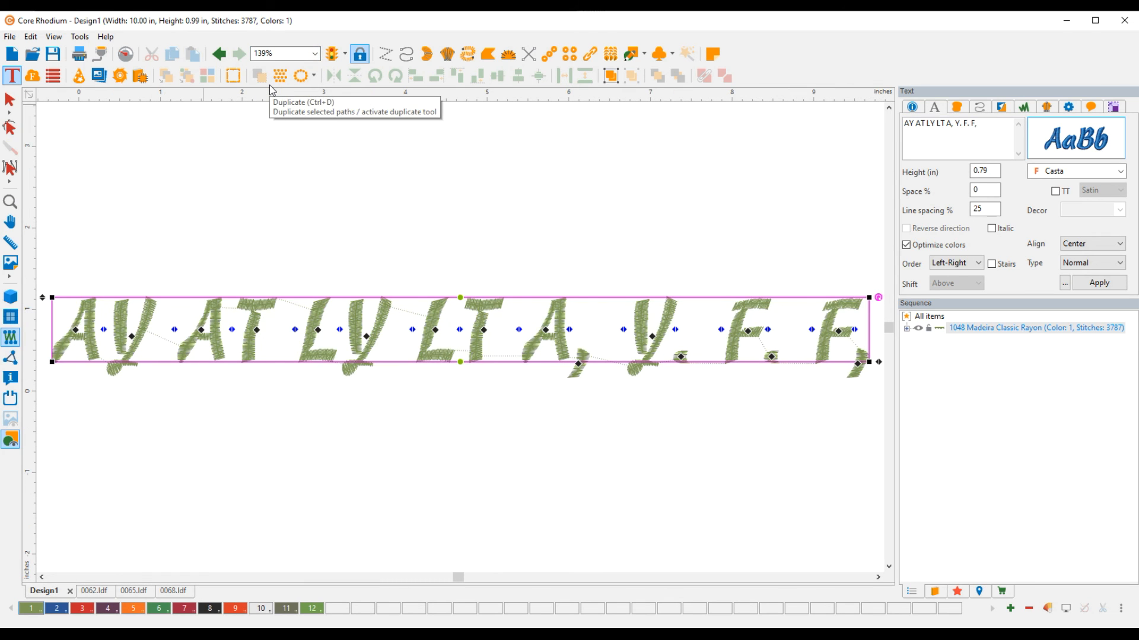
left_click(1097, 287)
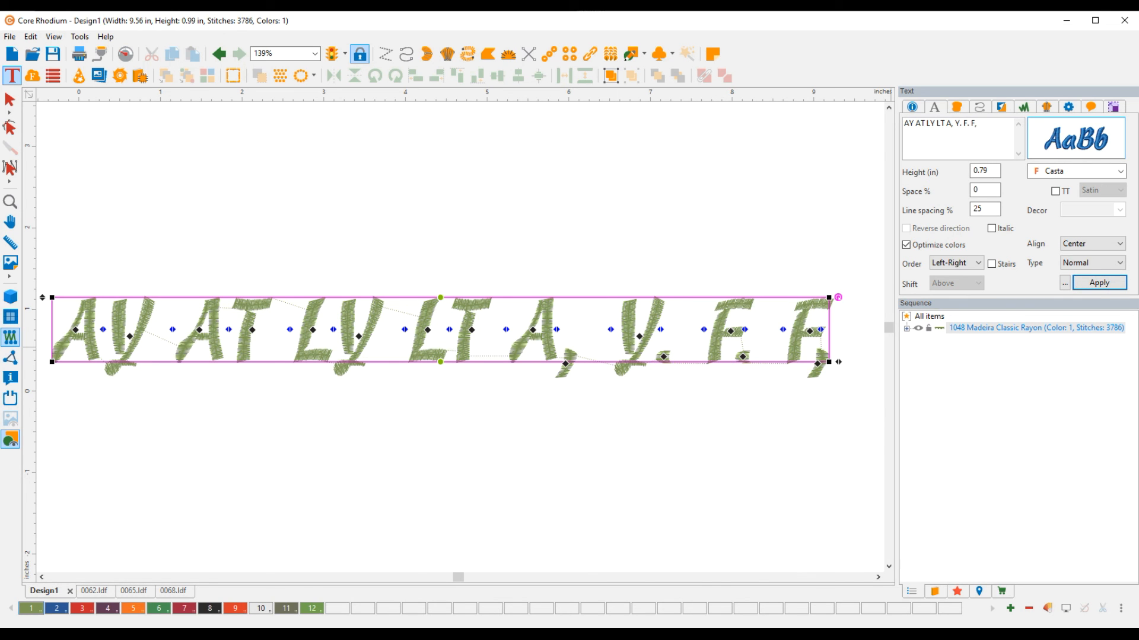
left_click_drag(1138, 43, 823, 45)
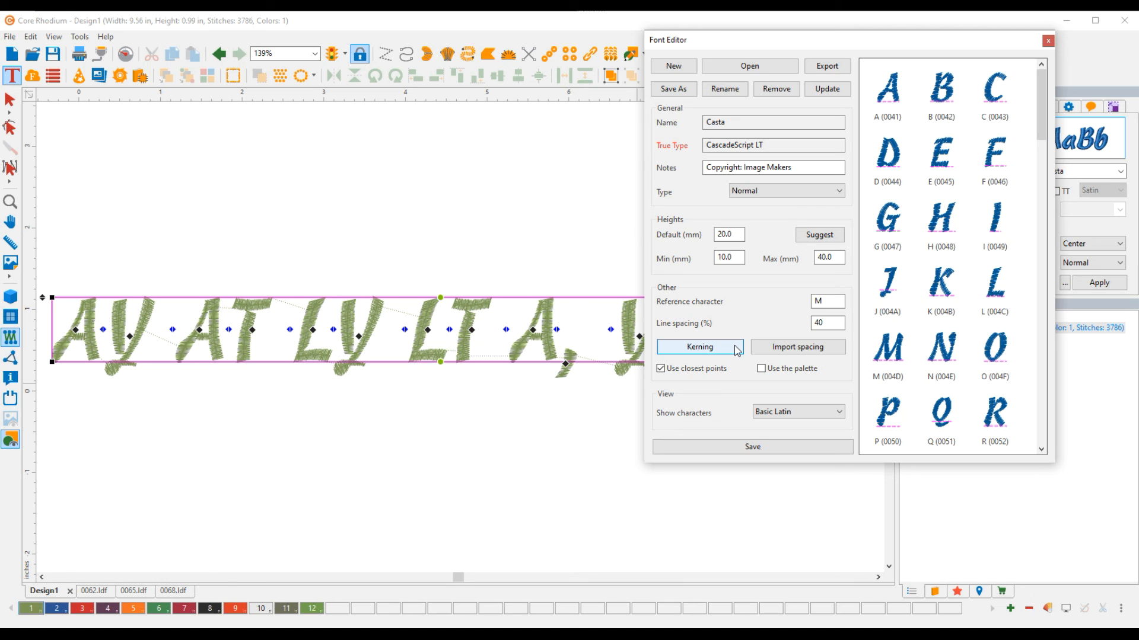
left_click(1047, 40)
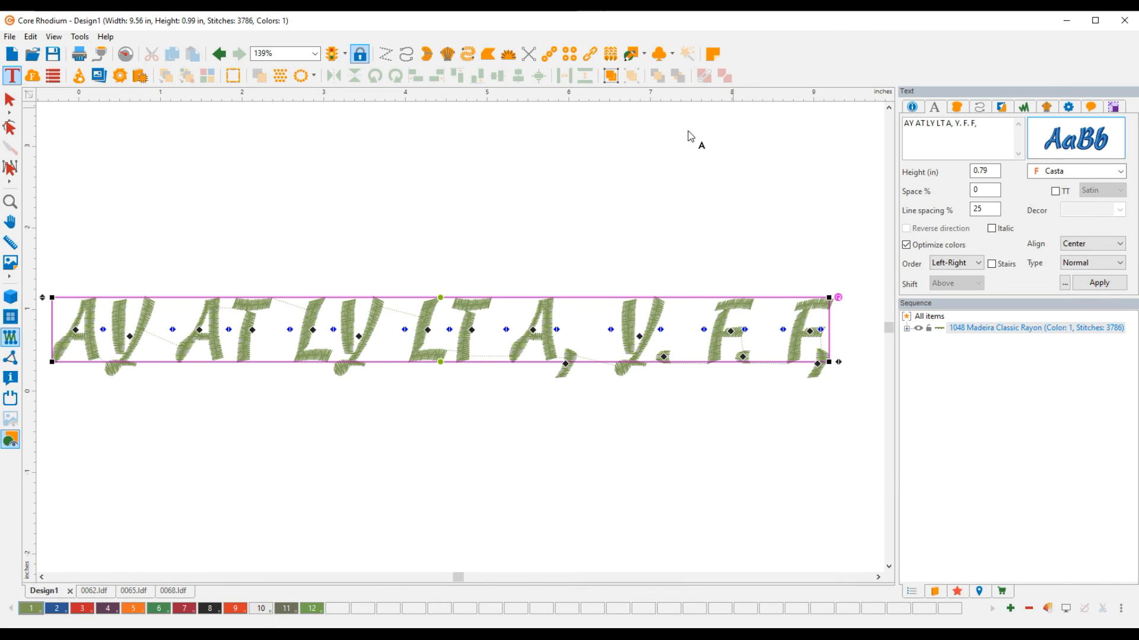